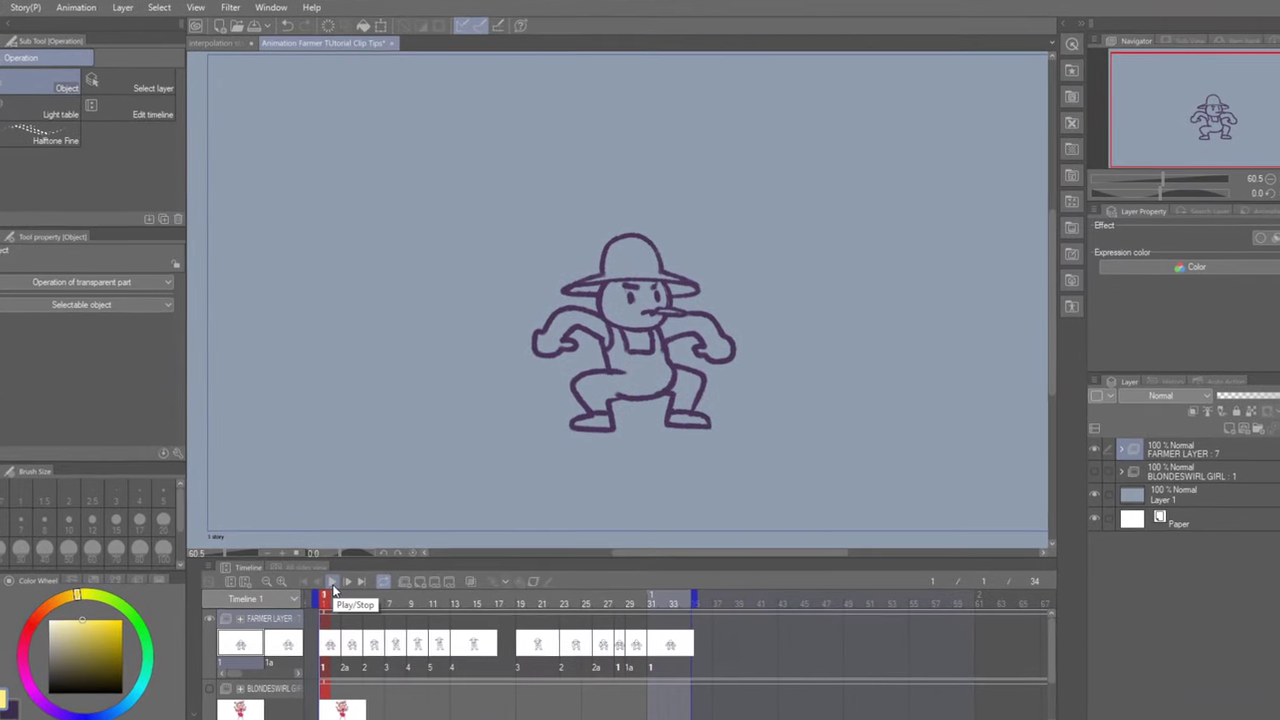
# - Preview the farmer animation, then enable keyframes on the FARMER LAYER folder
pyautogui.click(334, 588)
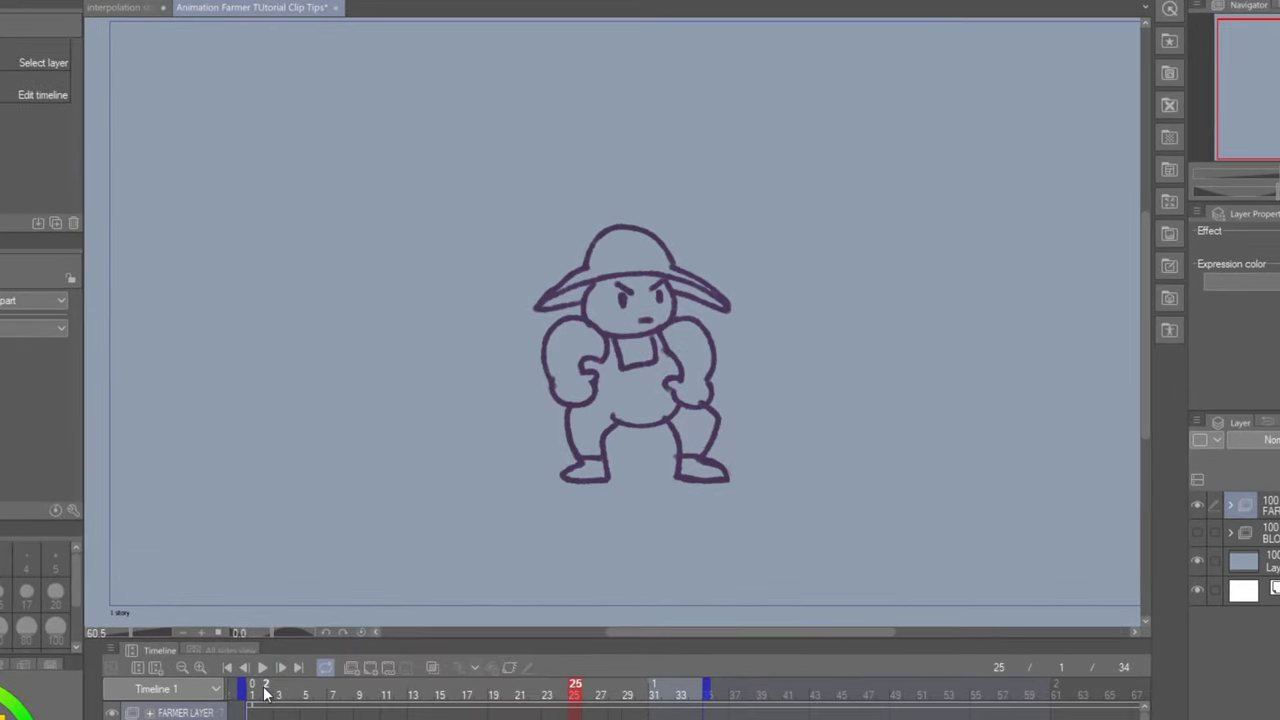
pyautogui.click(186, 714)
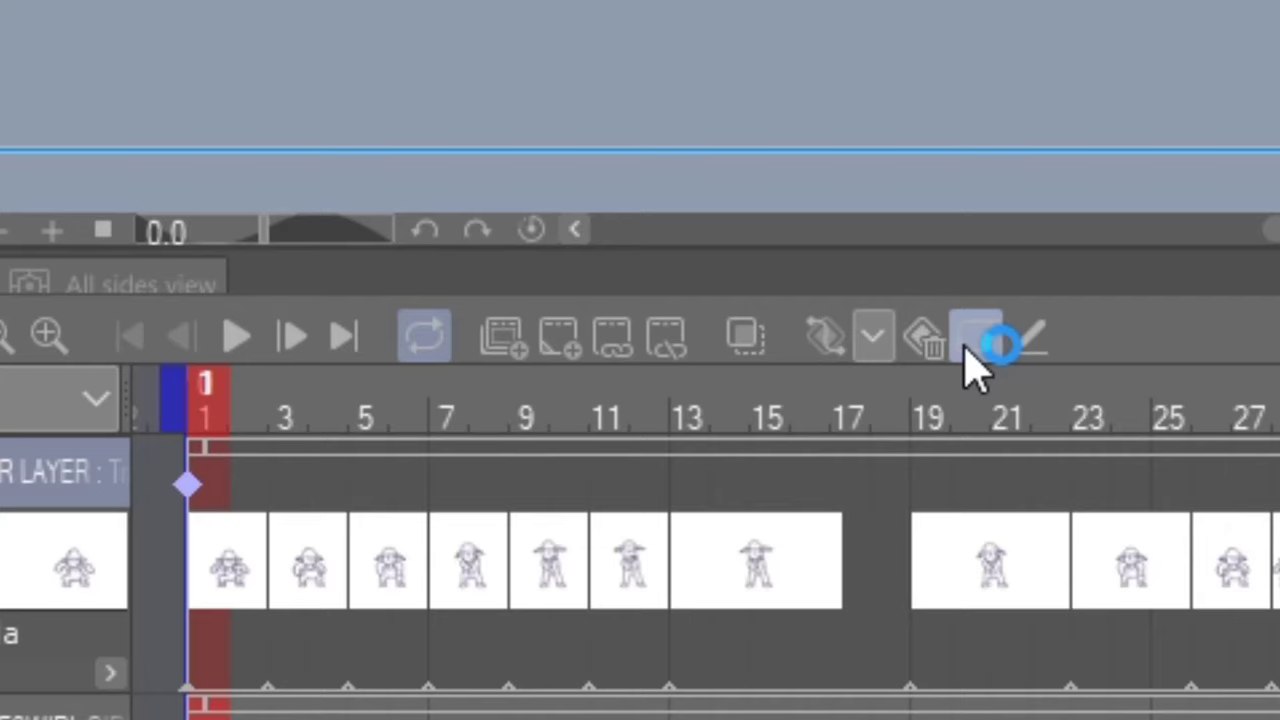
pyautogui.click(966, 348)
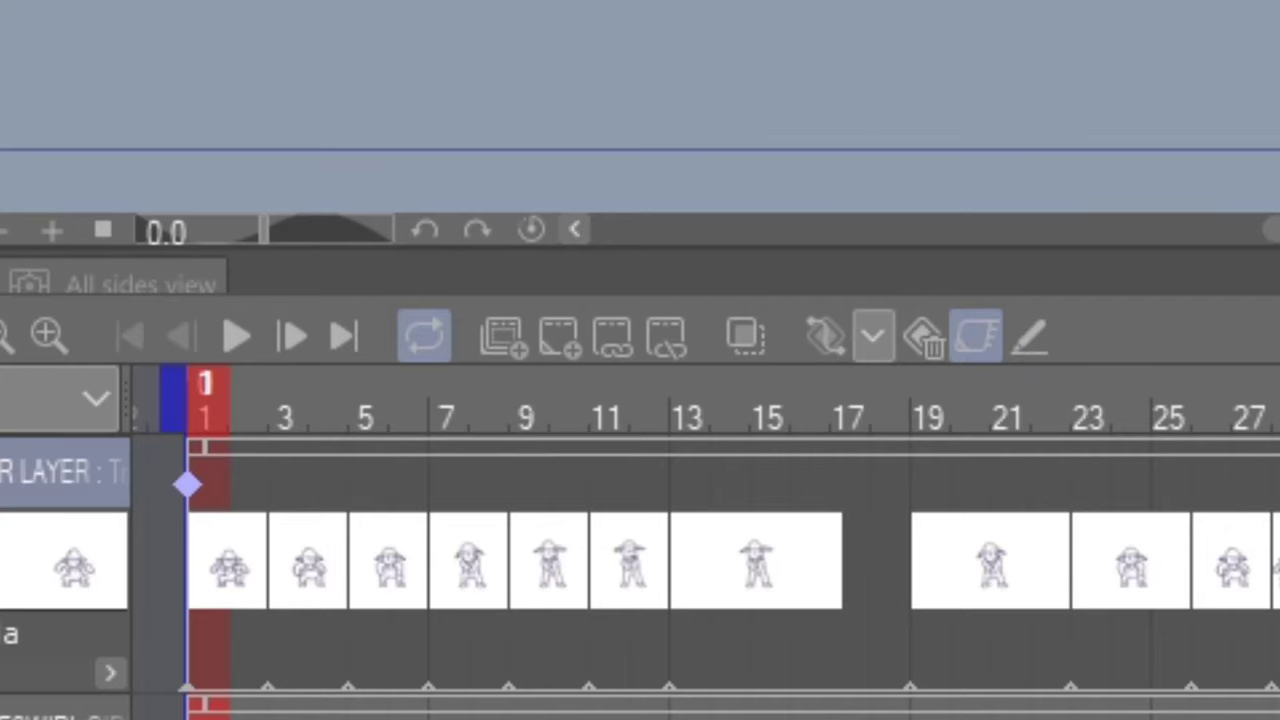
pyautogui.click(697, 480)
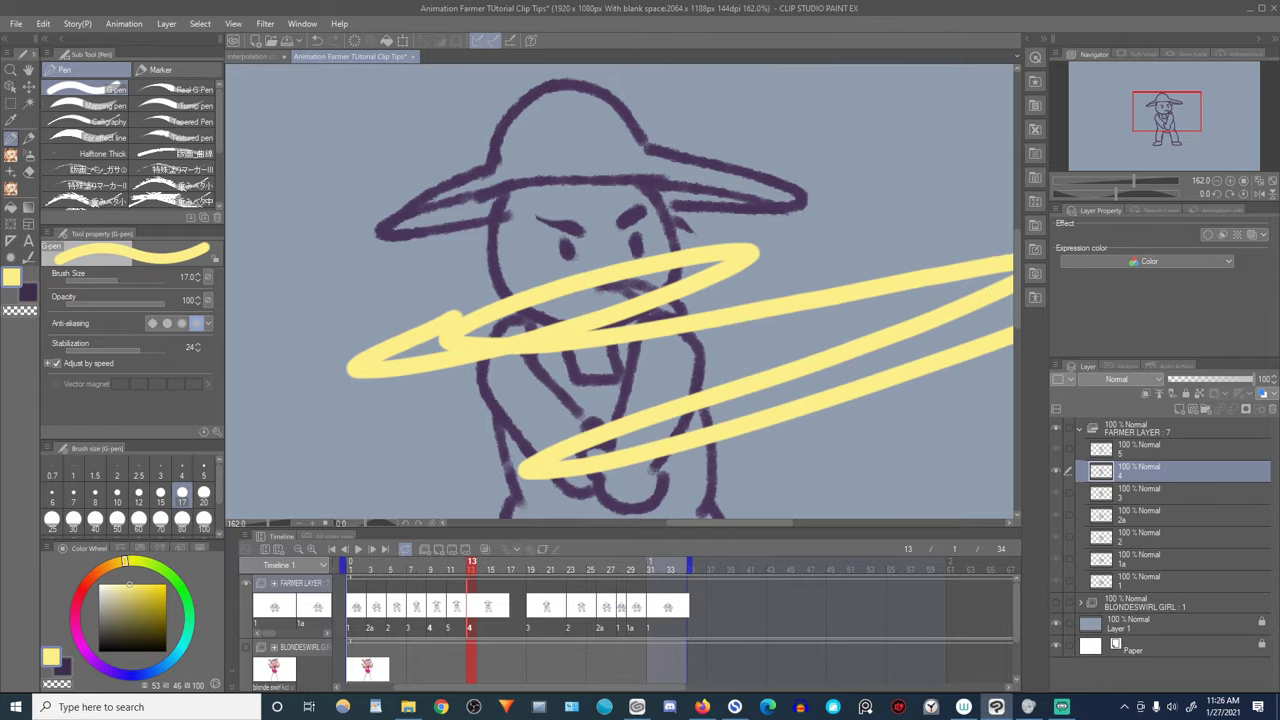
pyautogui.moveTo(1010, 260); pyautogui.dragTo(300, 366)
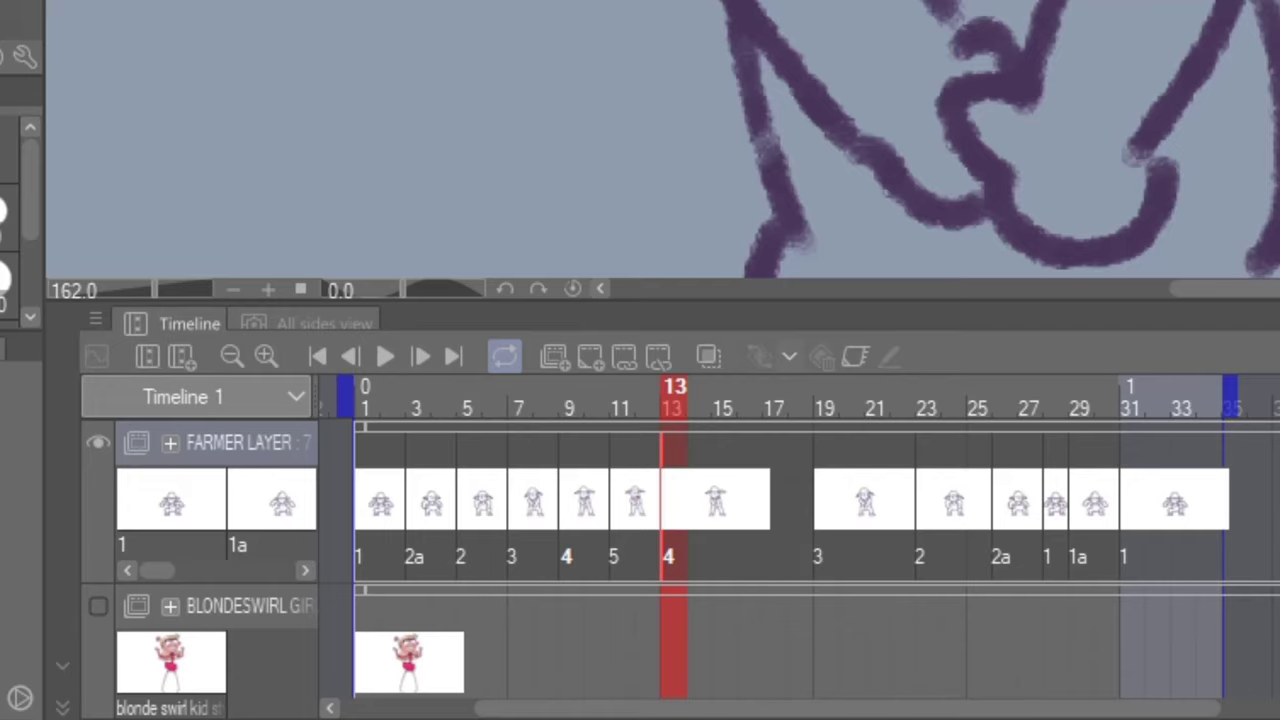
pyautogui.click(853, 350)
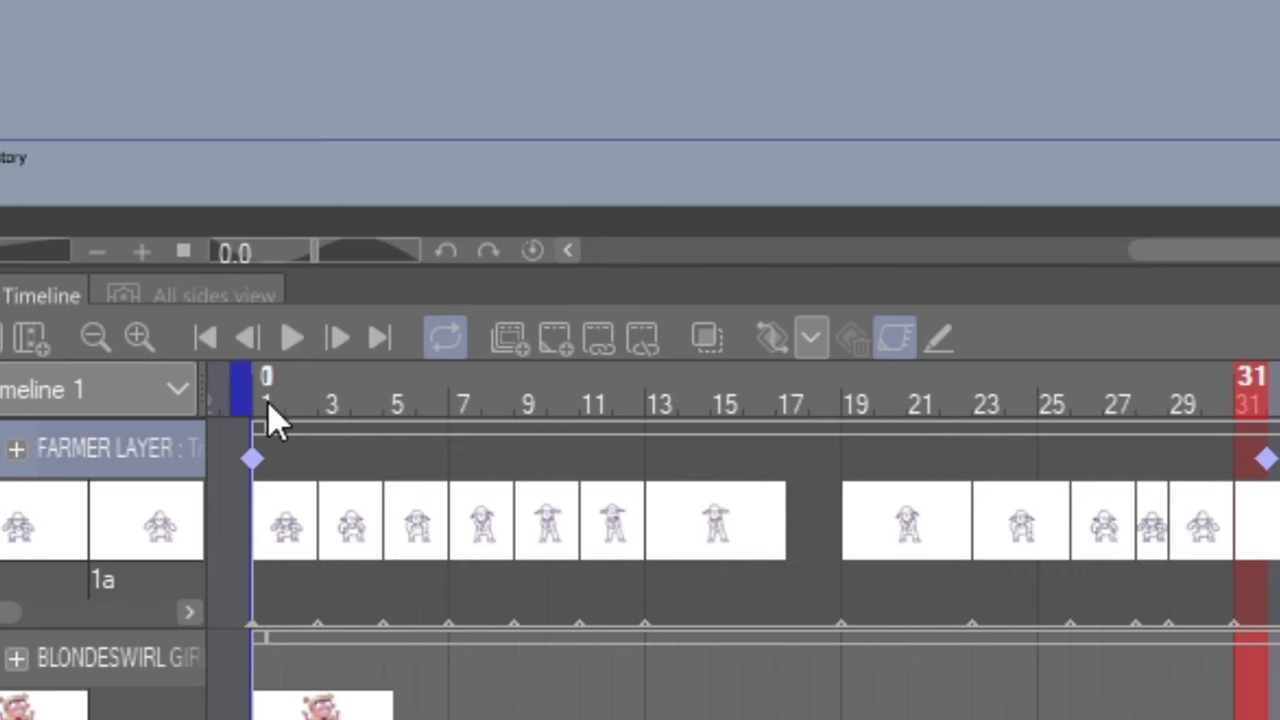
# - Scrub through the farmer shrinking, return to frame 1, and bring up its keyframe options to delete them
pyautogui.moveTo(267, 400); pyautogui.dragTo(1263, 413)
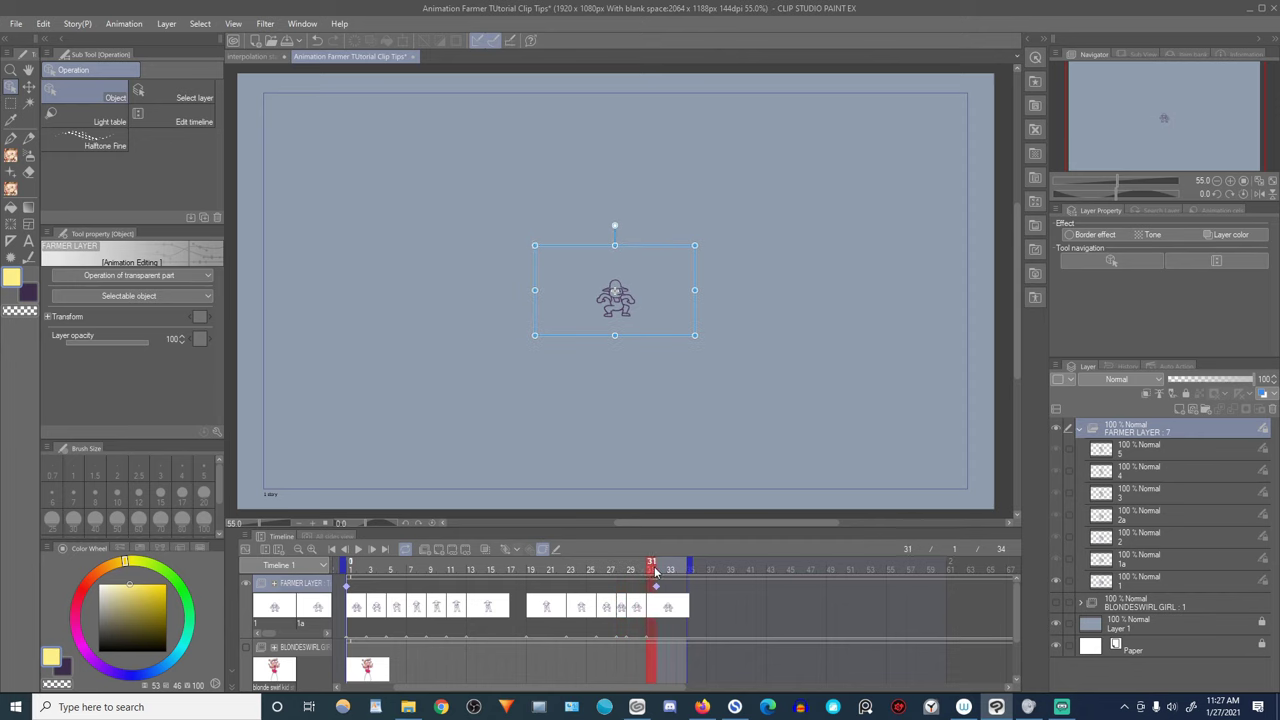
pyautogui.moveTo(660, 572)
pyautogui.mouseDown()
pyautogui.moveTo(348, 576)
pyautogui.moveTo(336, 596)
pyautogui.mouseUp()
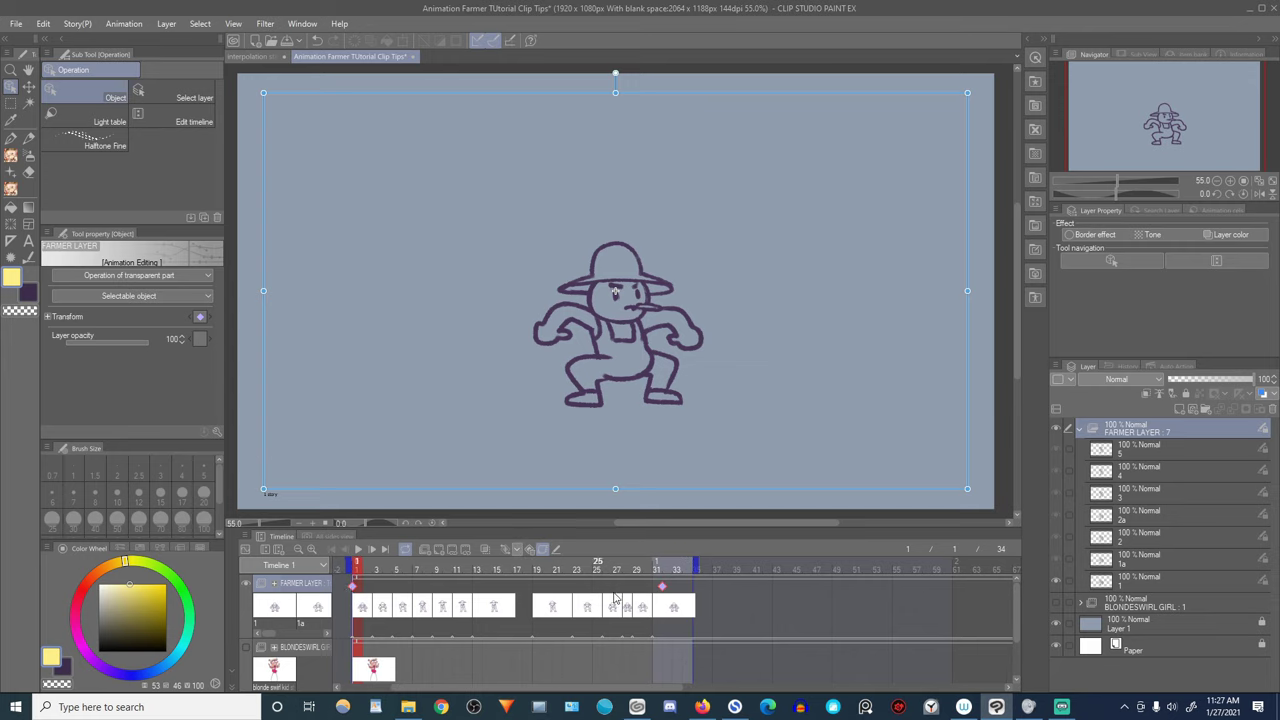
pyautogui.rightClick(664, 588)
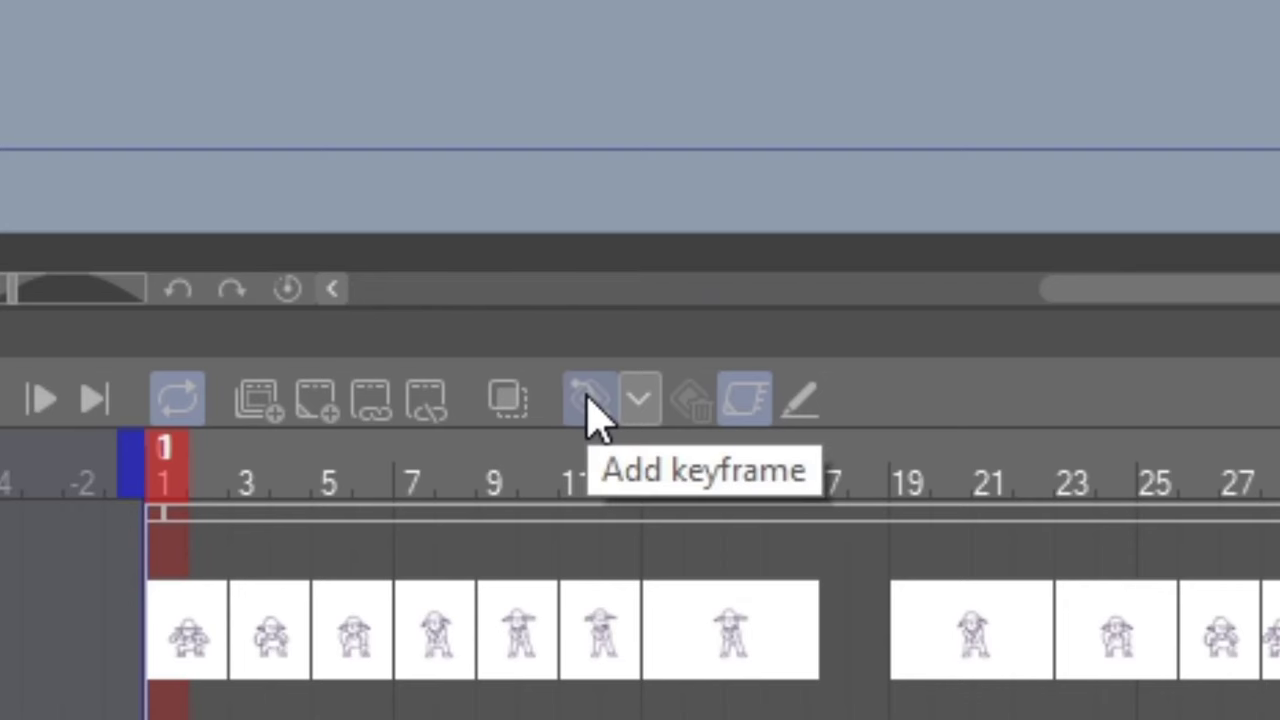
# - Add a frame-1 keyframe with the farmer scaled down slightly, tilted clockwise and shifted right
pyautogui.click(592, 402)
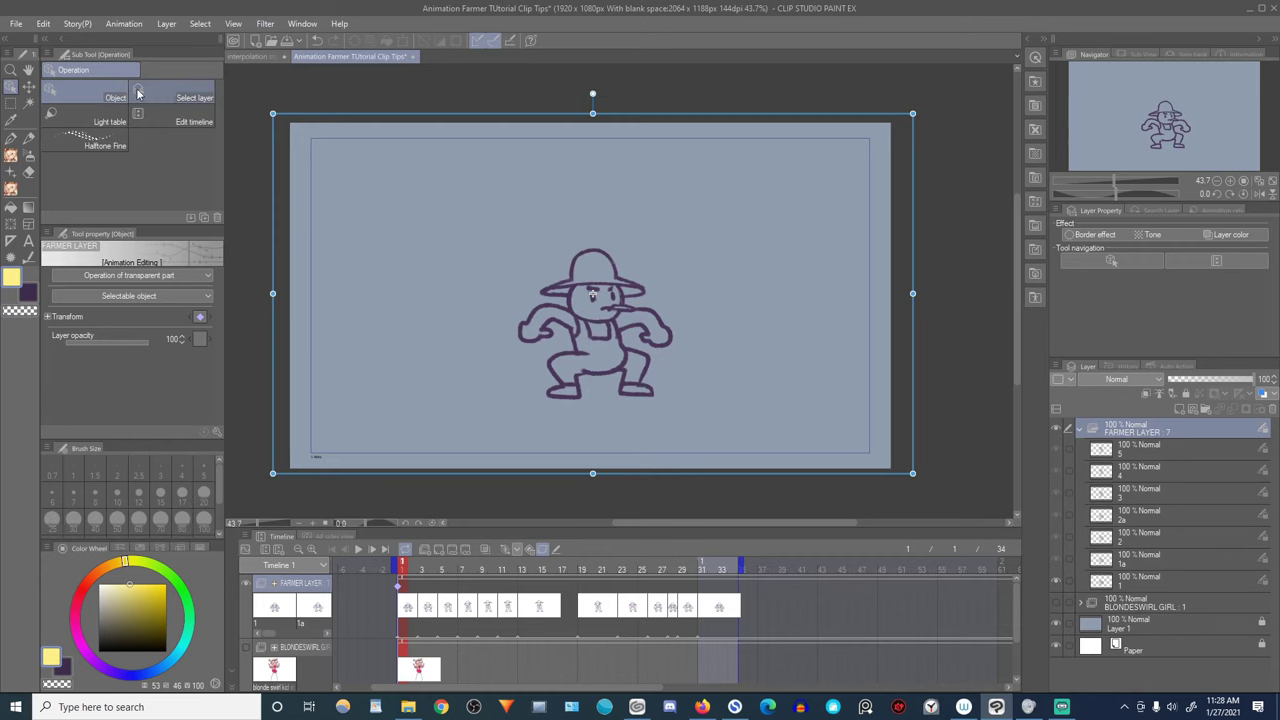
pyautogui.moveTo(912, 113); pyautogui.dragTo(791, 176)
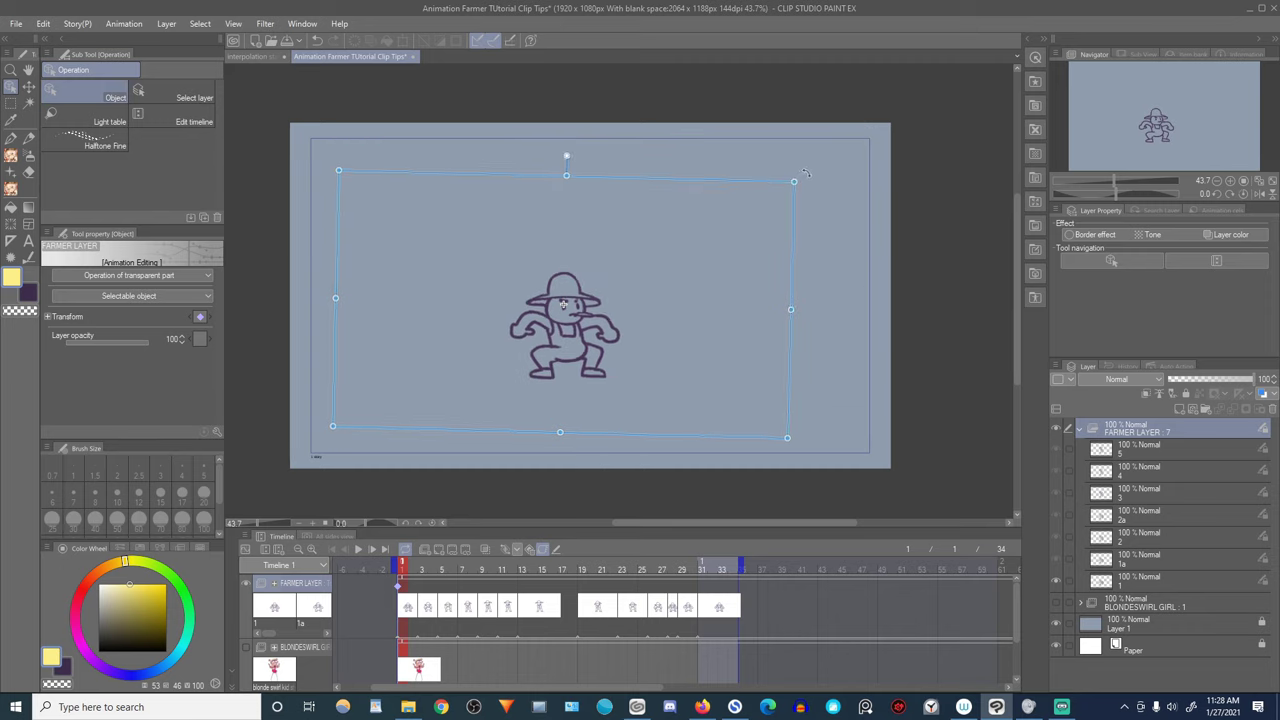
pyautogui.moveTo(824, 231); pyautogui.dragTo(829, 257)
pyautogui.moveTo(692, 117); pyautogui.dragTo(782, 245)
pyautogui.moveTo(565, 340); pyautogui.dragTo(590, 345)
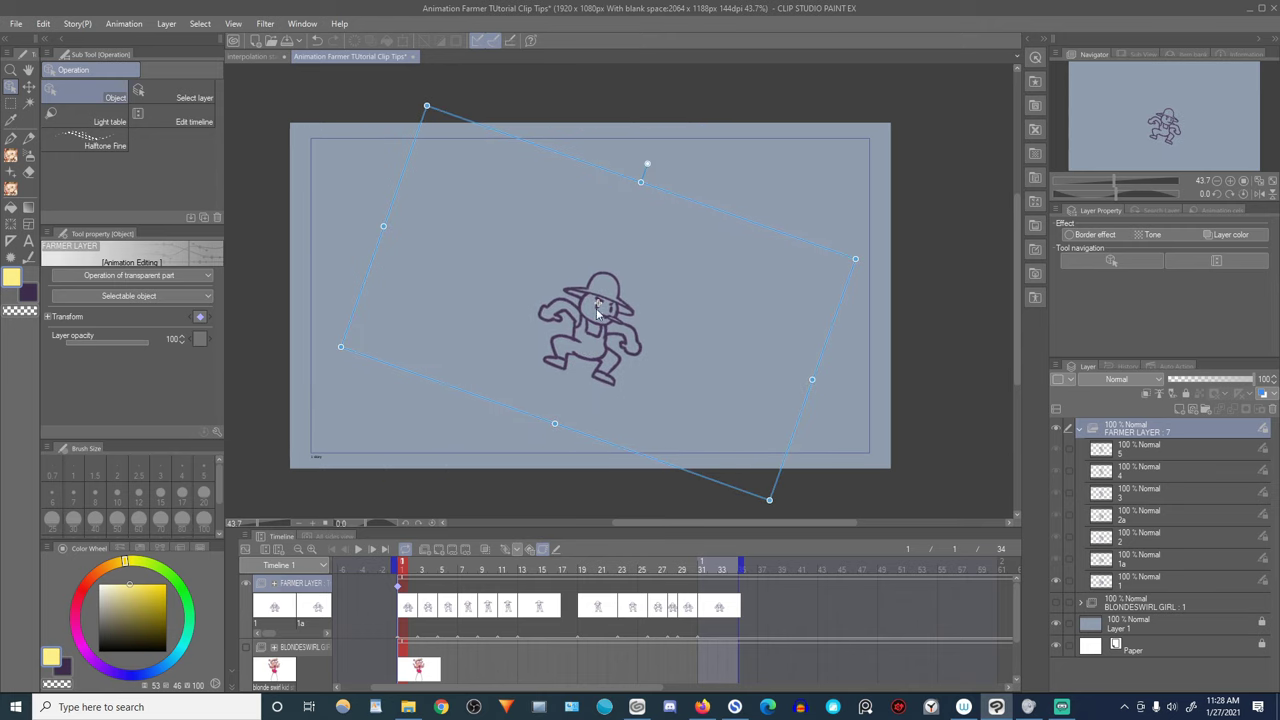
# - Add a keyframe at frame 17 with the farmer tilted the opposite way
pyautogui.click(561, 573)
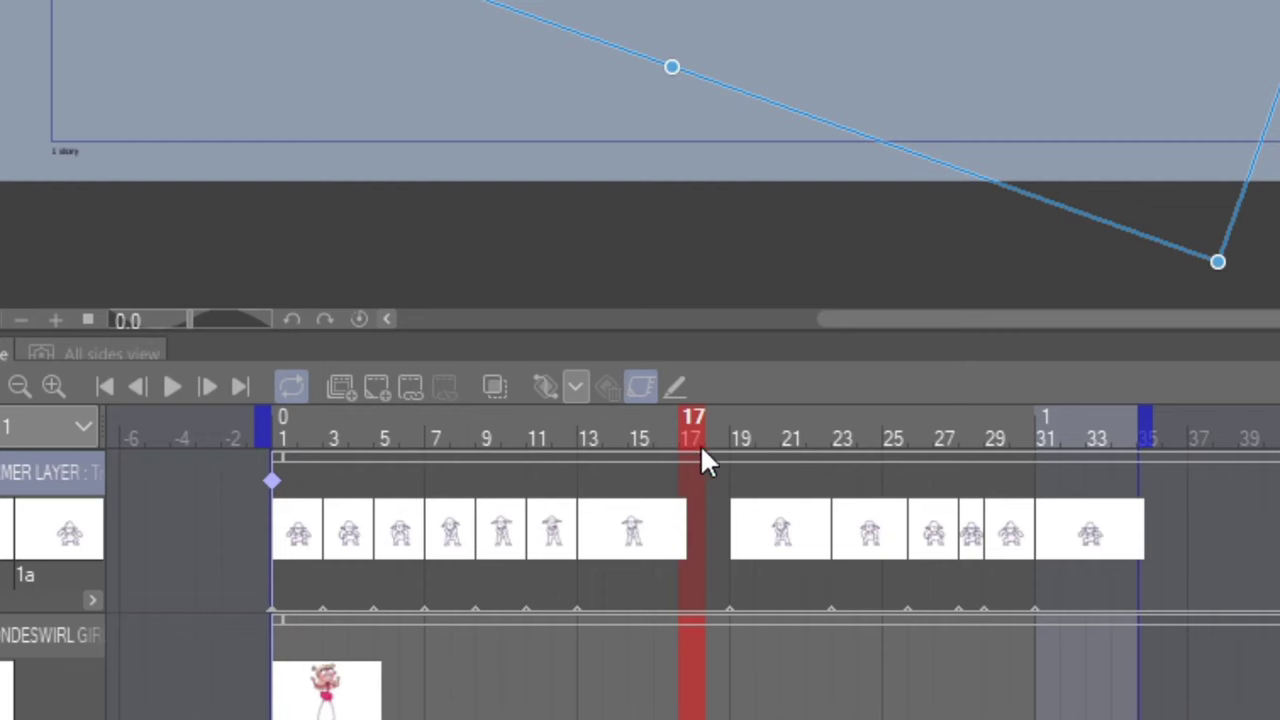
pyautogui.click(549, 384)
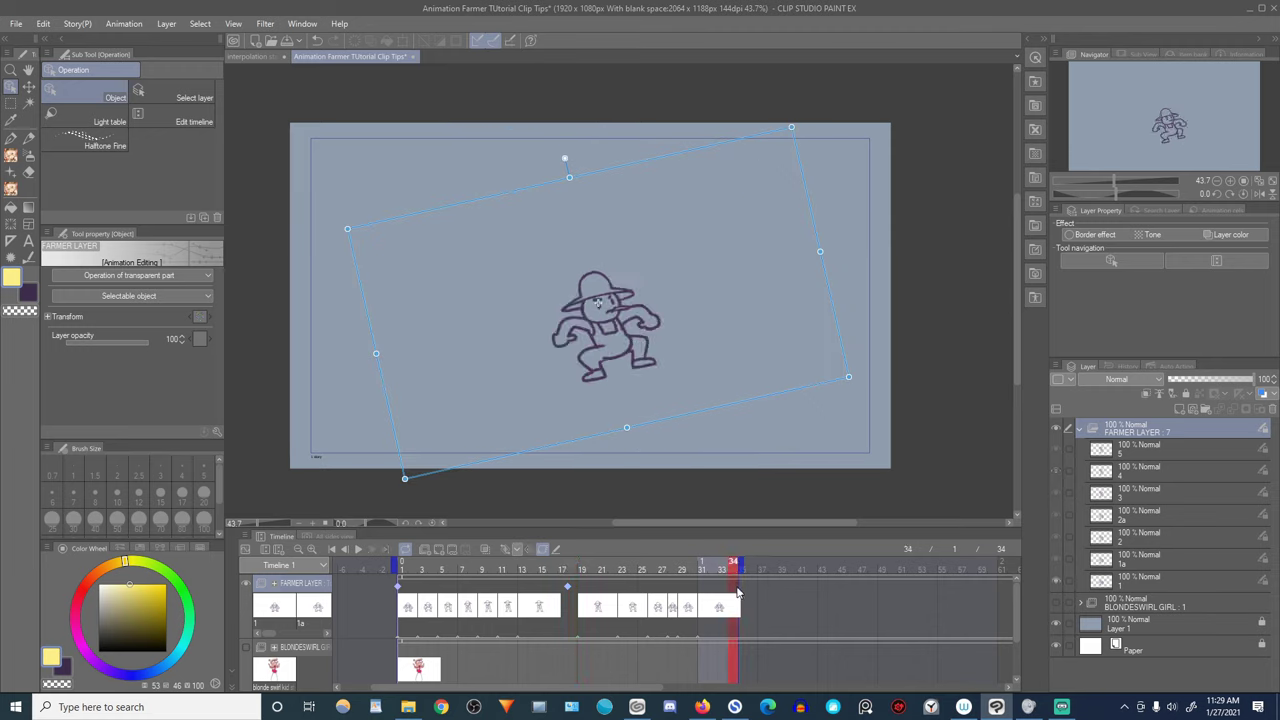
pyautogui.moveTo(855, 405); pyautogui.dragTo(807, 462)
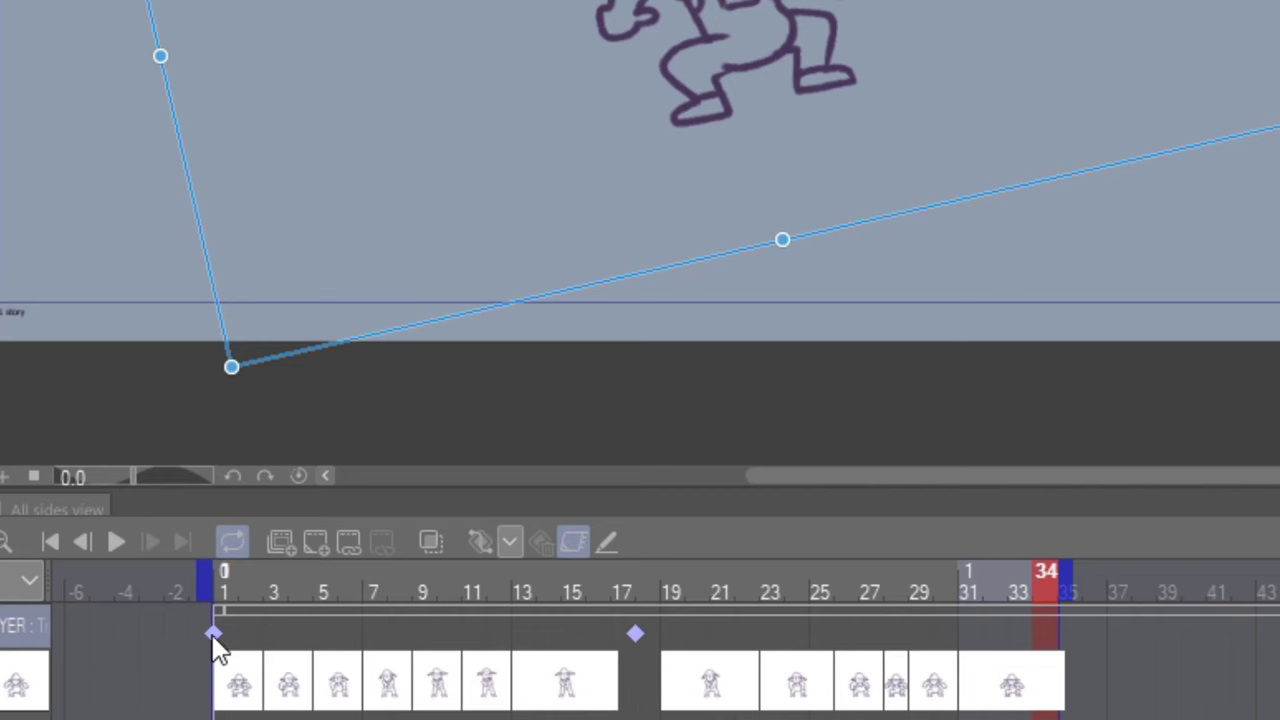
# - Copy the frame-1 keyframe and paste it at frame 34
pyautogui.click(397, 585)
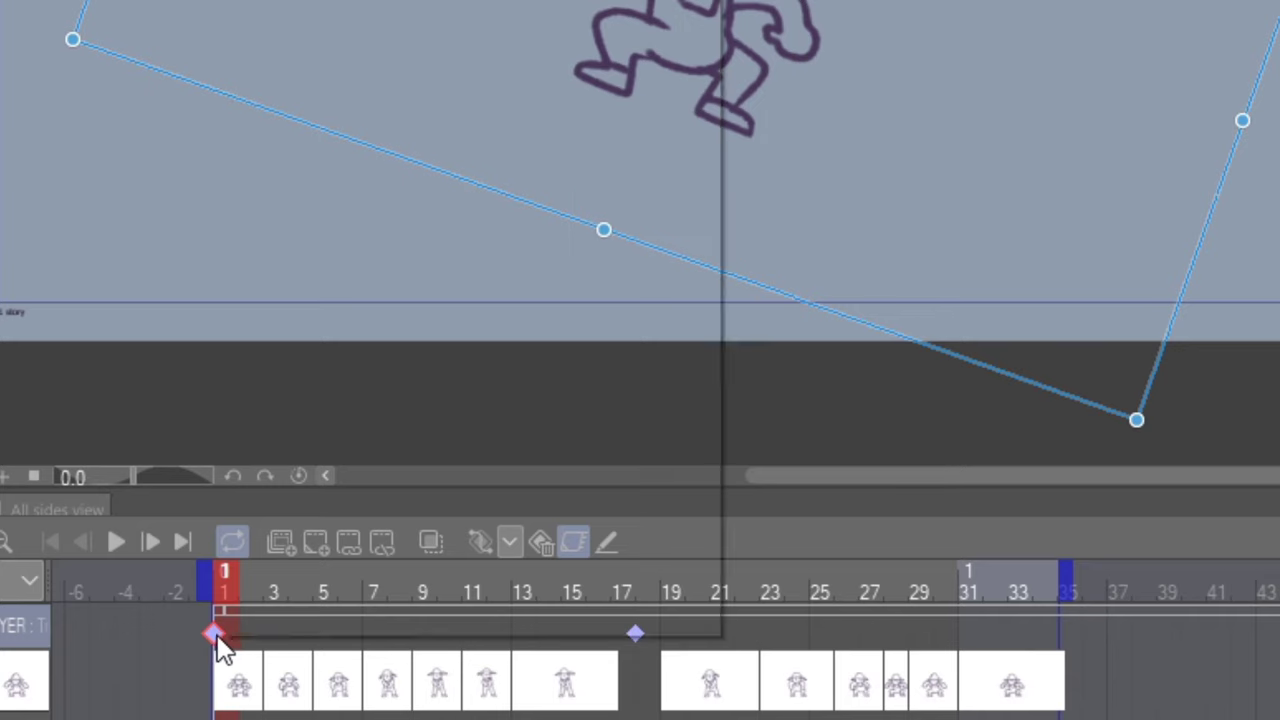
pyautogui.rightClick(216, 635)
pyautogui.click(356, 96)
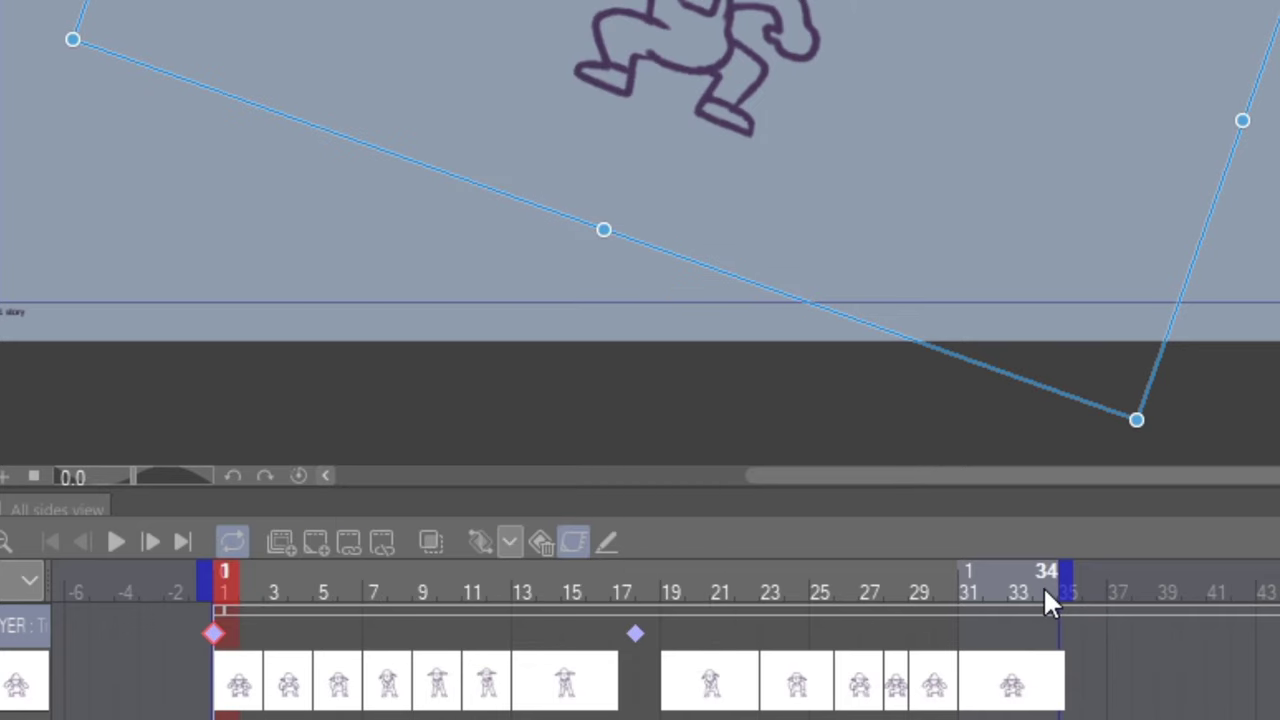
pyautogui.click(1043, 586)
pyautogui.hotkey('ctrl', 'v')
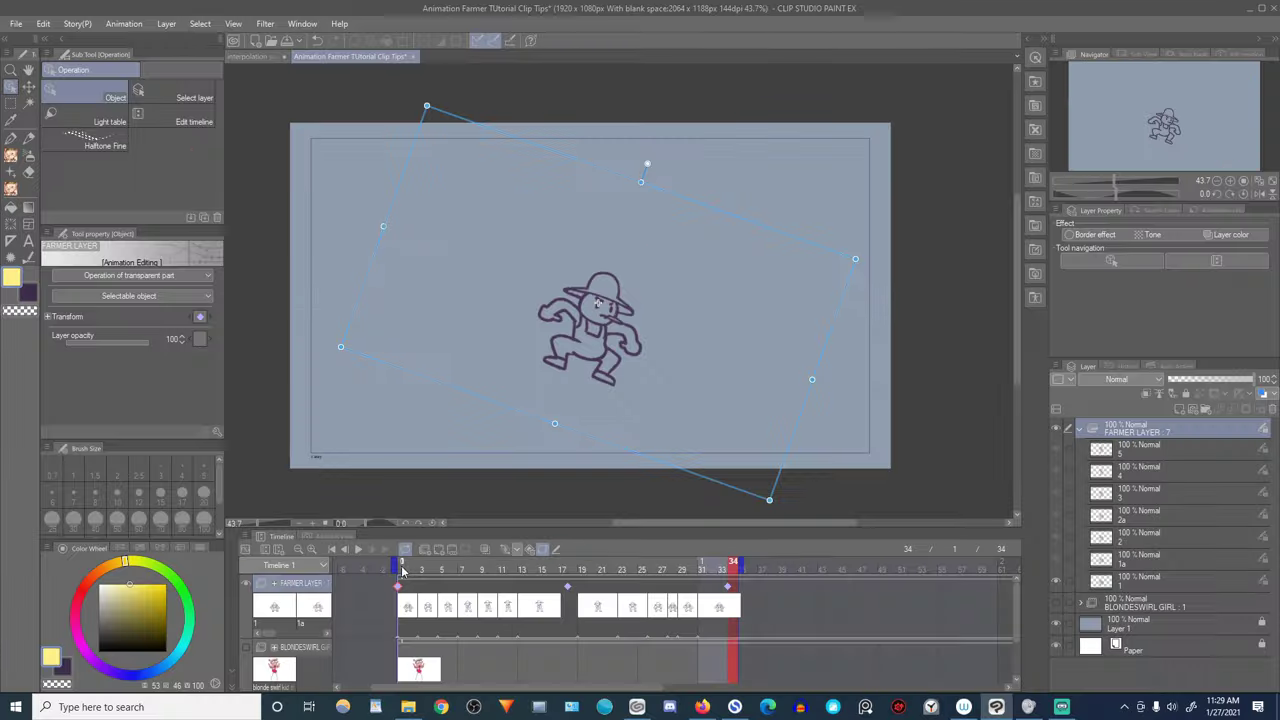
# - Play back the motion, then move the middle keyframe to frame 10 and the last to frame 18
pyautogui.click(357, 552)
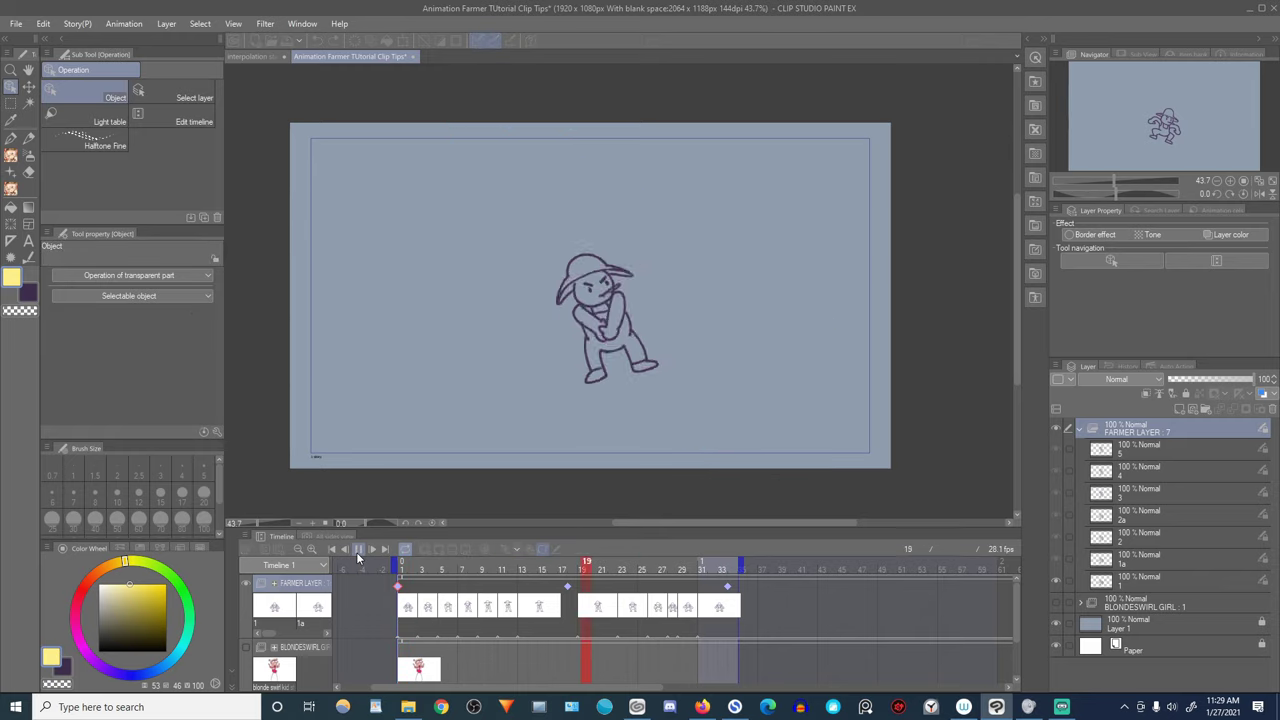
pyautogui.click(357, 552)
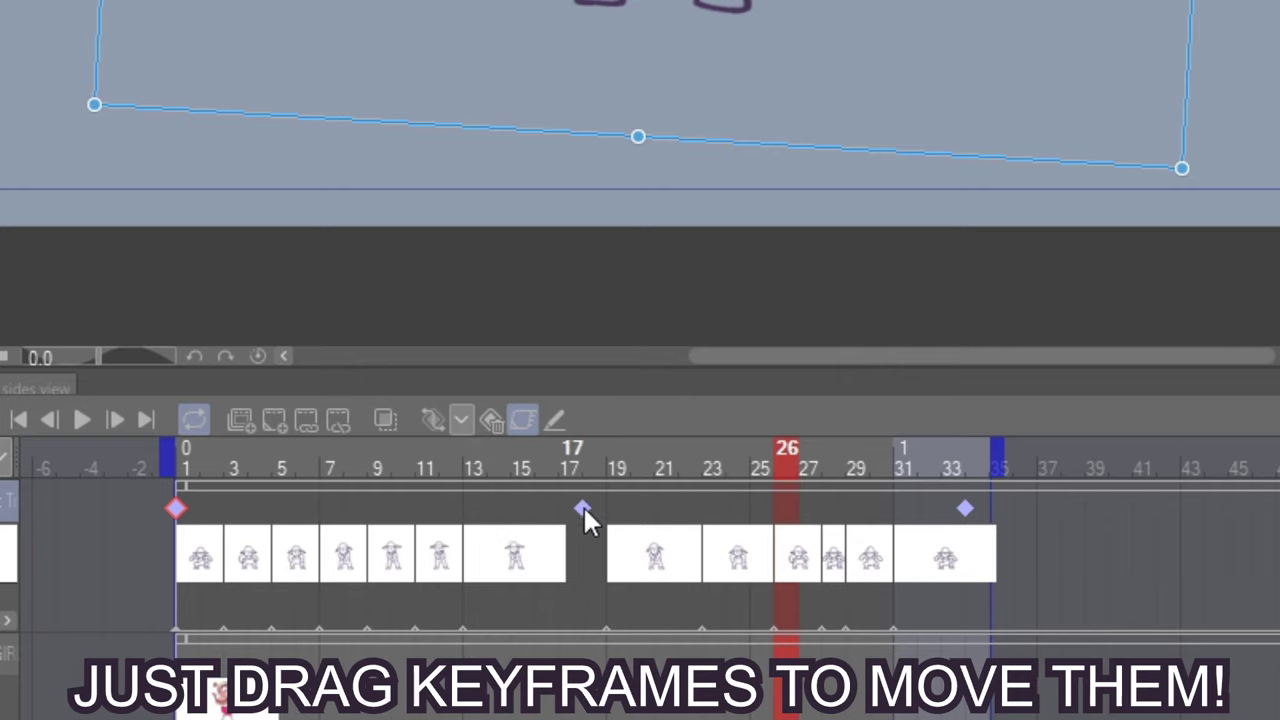
pyautogui.moveTo(567, 586); pyautogui.dragTo(504, 585)
pyautogui.moveTo(433, 506); pyautogui.dragTo(415, 508)
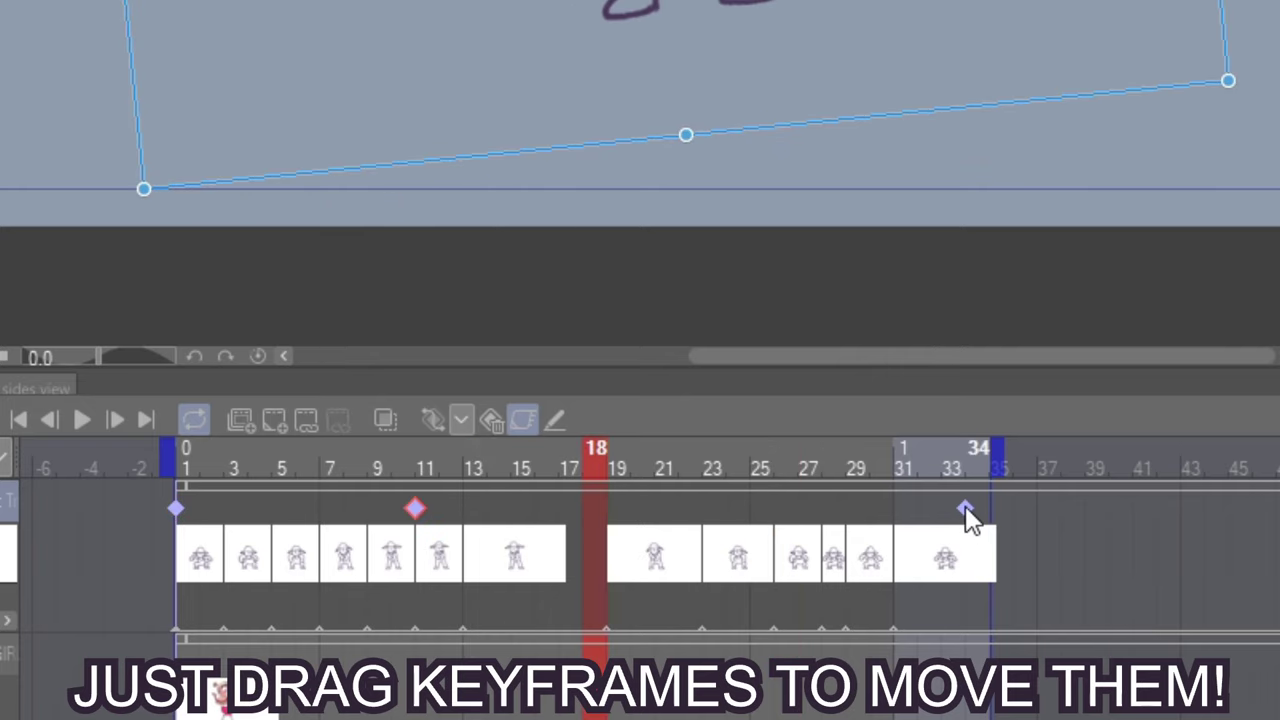
pyautogui.click(966, 510)
pyautogui.moveTo(598, 524); pyautogui.dragTo(598, 524)
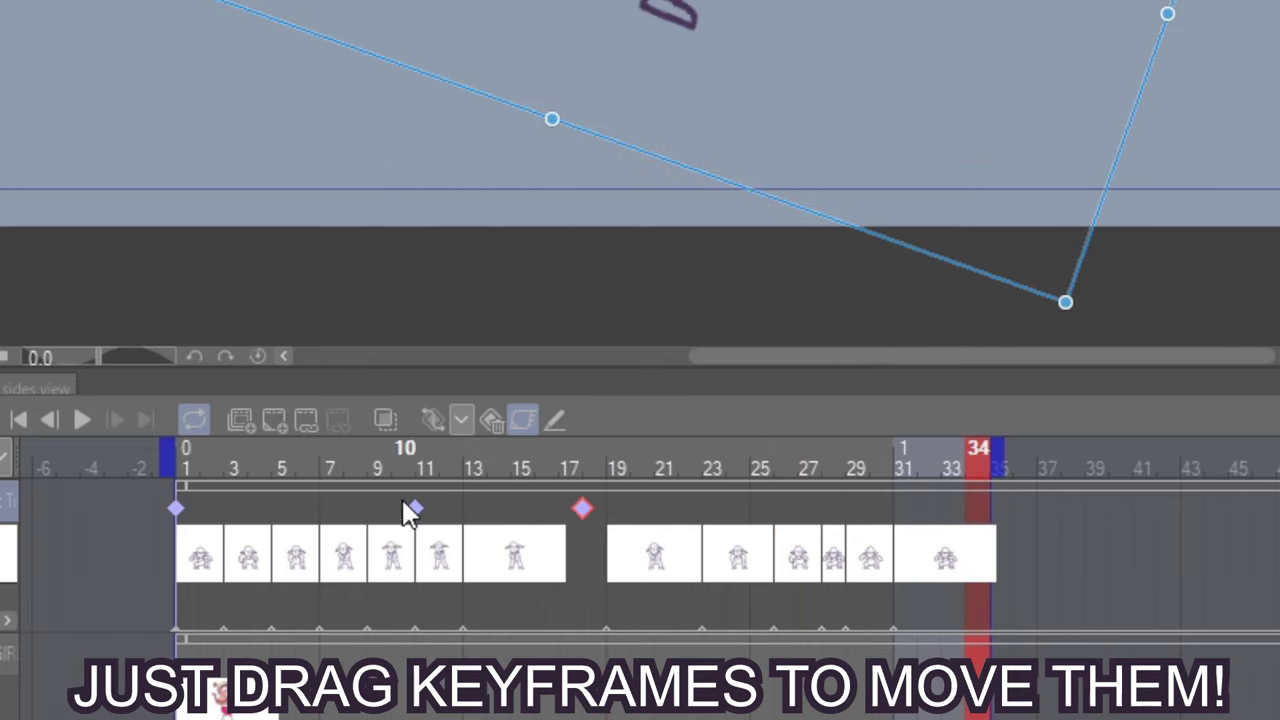
pyautogui.moveTo(409, 508); pyautogui.dragTo(367, 508)
# - Copy the three farmer keyframes and paste them starting at frame 18
pyautogui.click(97, 512)
pyautogui.rightClick(368, 509)
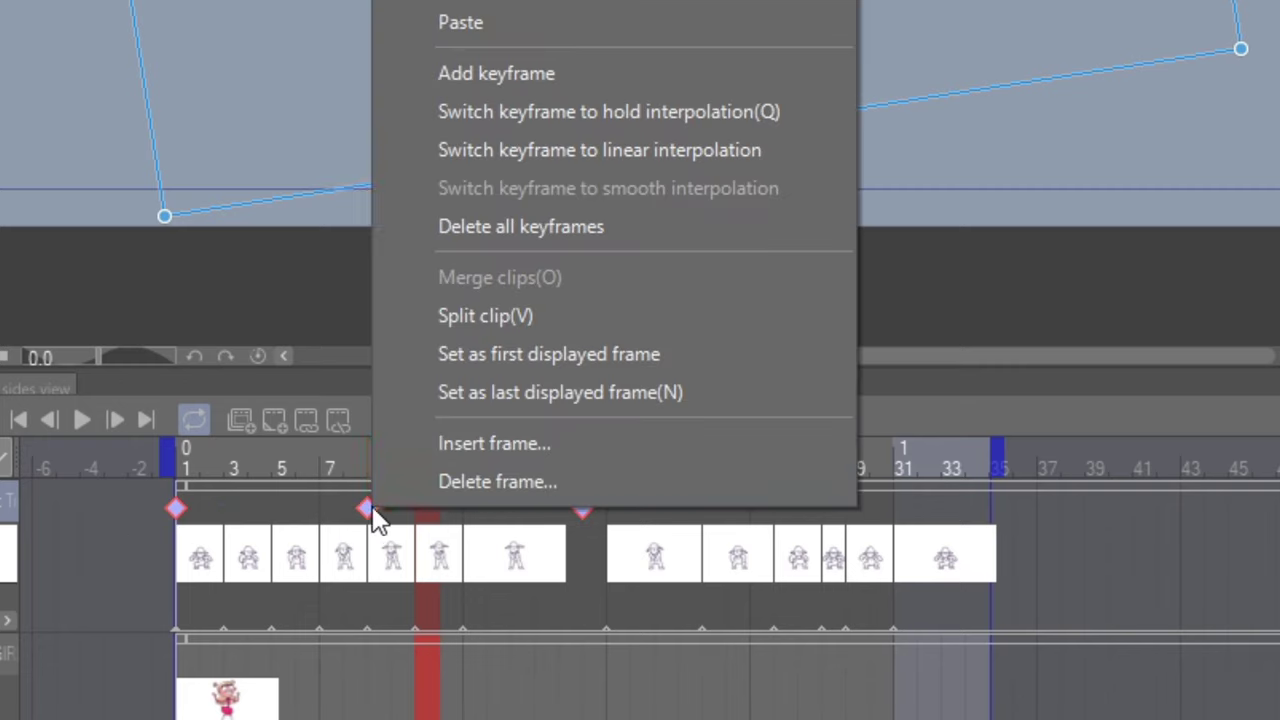
pyautogui.click(478, 5)
pyautogui.click(594, 468)
pyautogui.hotkey('ctrl', 'v')
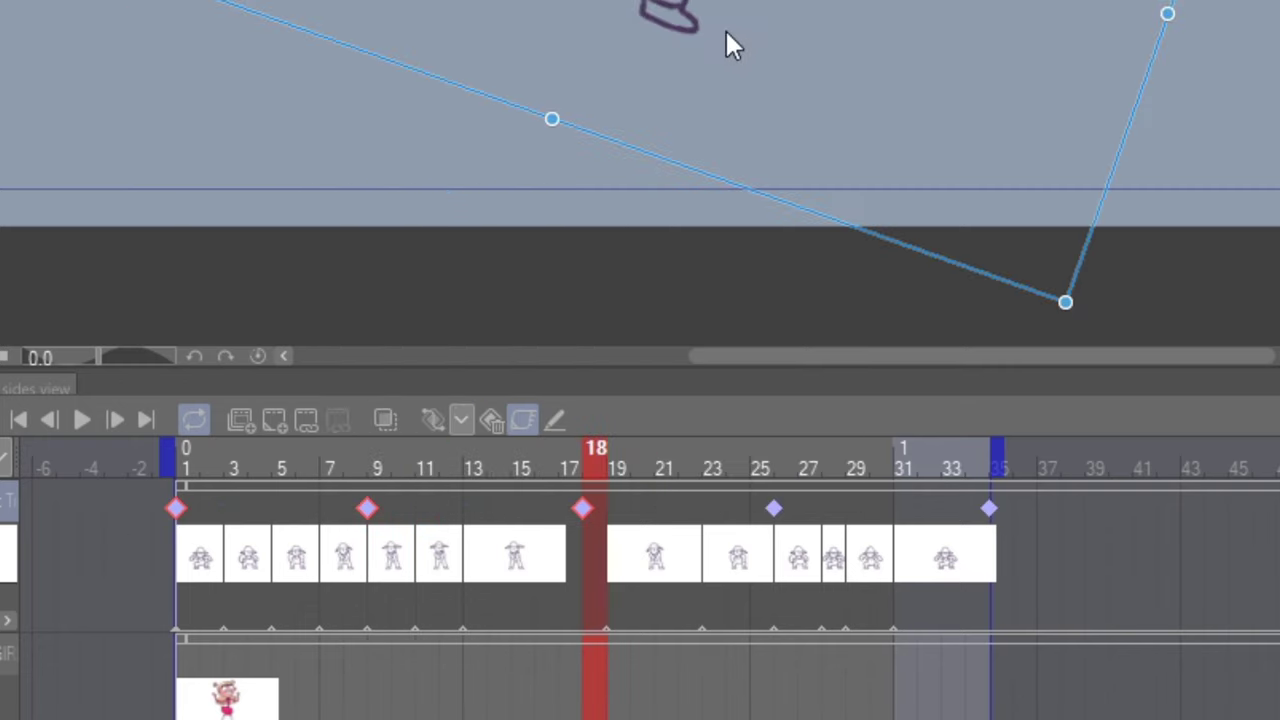
# - Play the bounce animation, return to frame 1, and select all five farmer keyframes
pyautogui.click(82, 419)
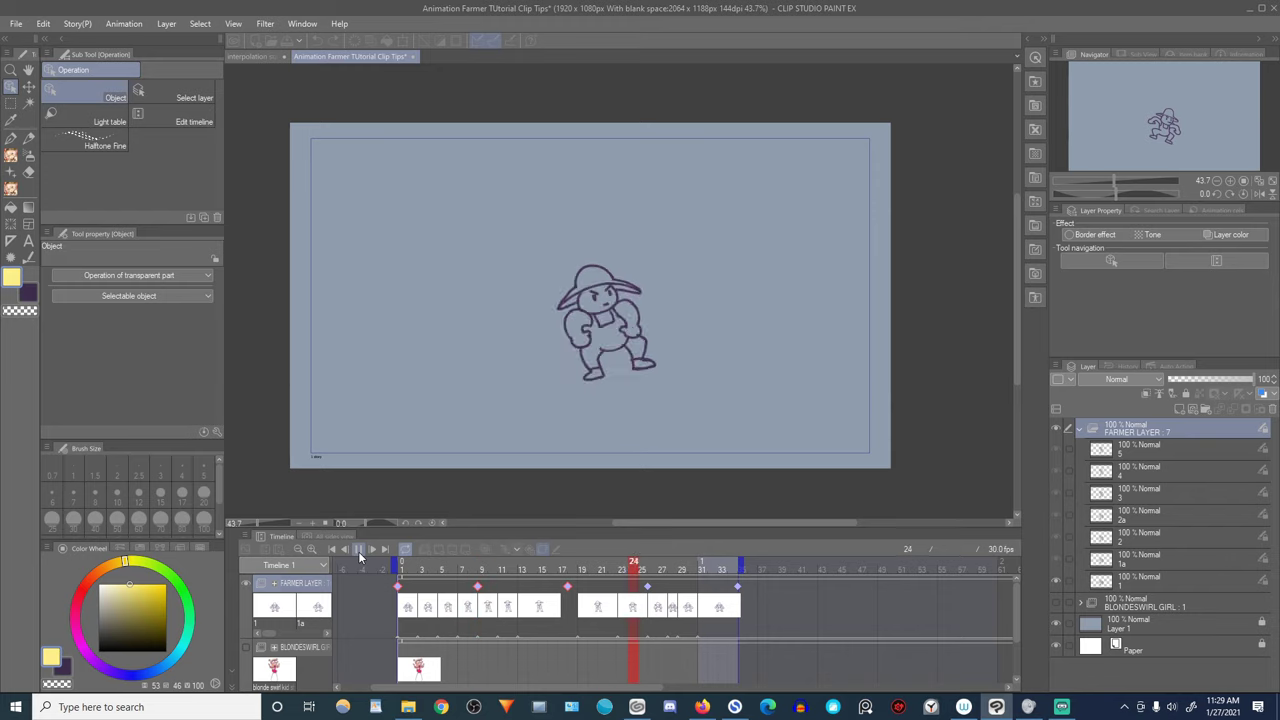
pyautogui.click(360, 556)
pyautogui.click(400, 569)
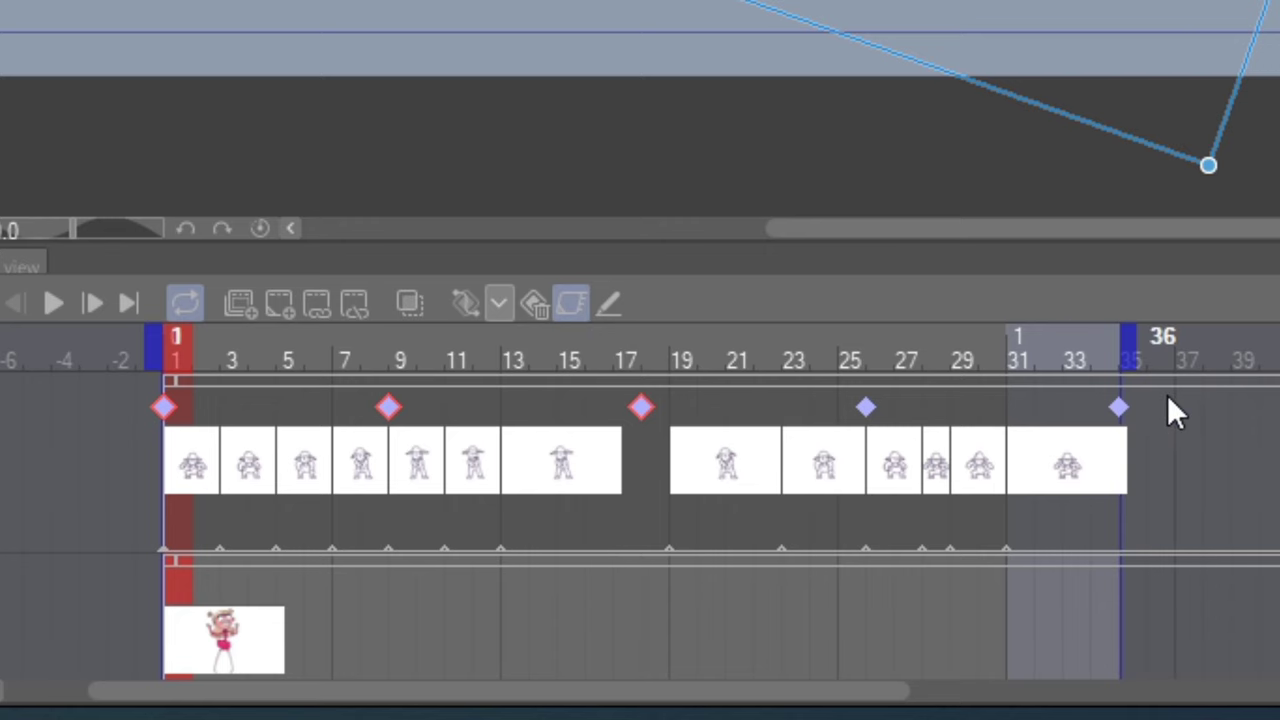
pyautogui.moveTo(1167, 412); pyautogui.dragTo(101, 418)
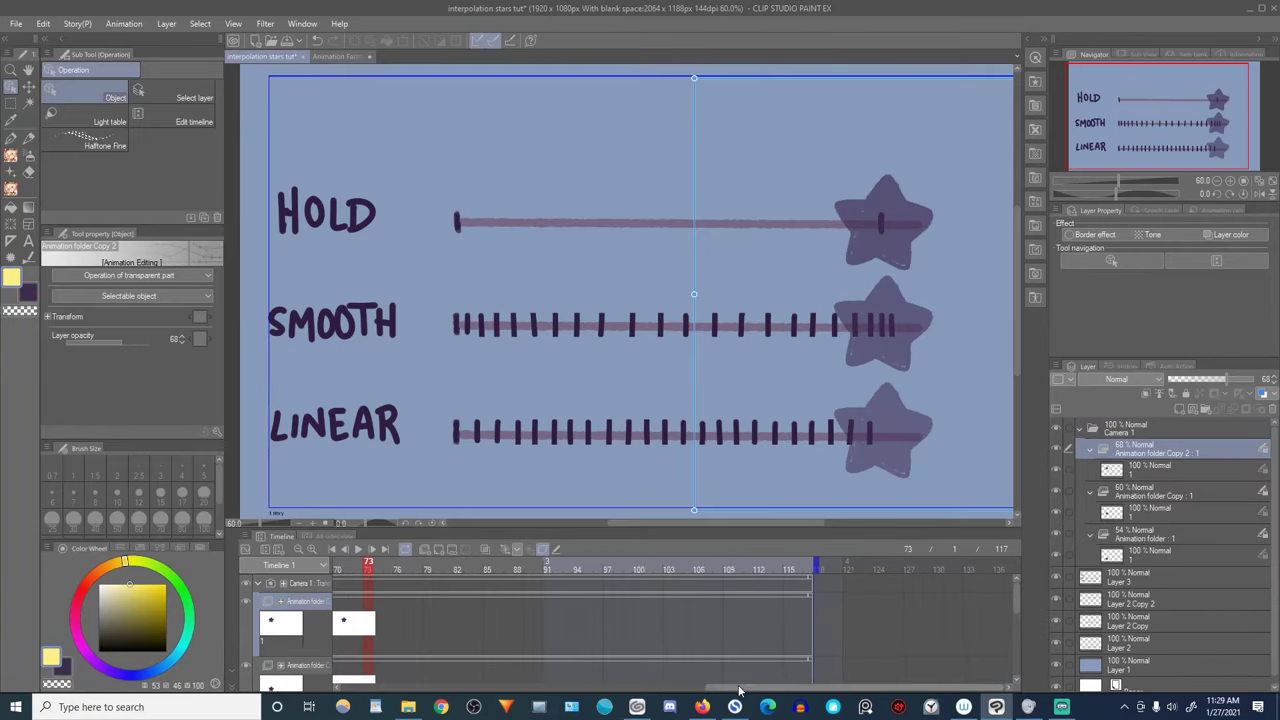
# - Play the interpolation stars demo from frame 1 to compare Hold, Smooth and Linear motion
pyautogui.moveTo(738, 690); pyautogui.dragTo(374, 690)
pyautogui.click(476, 570)
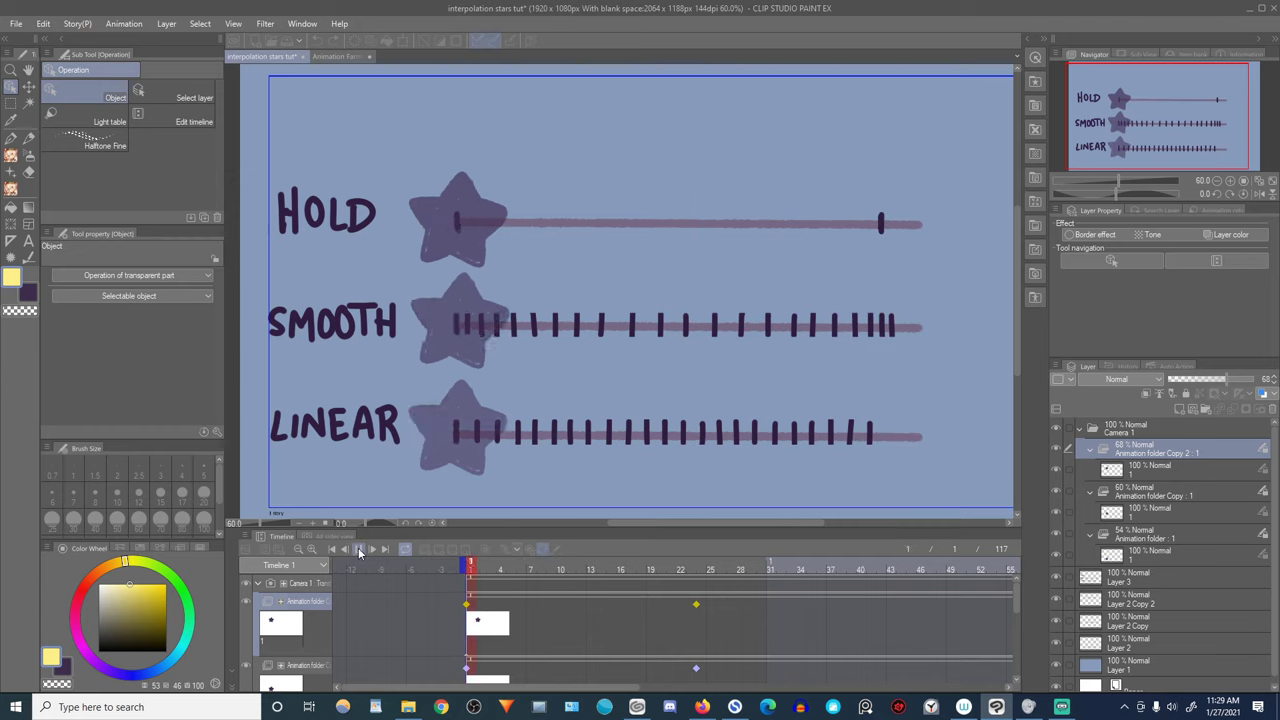
pyautogui.click(358, 549)
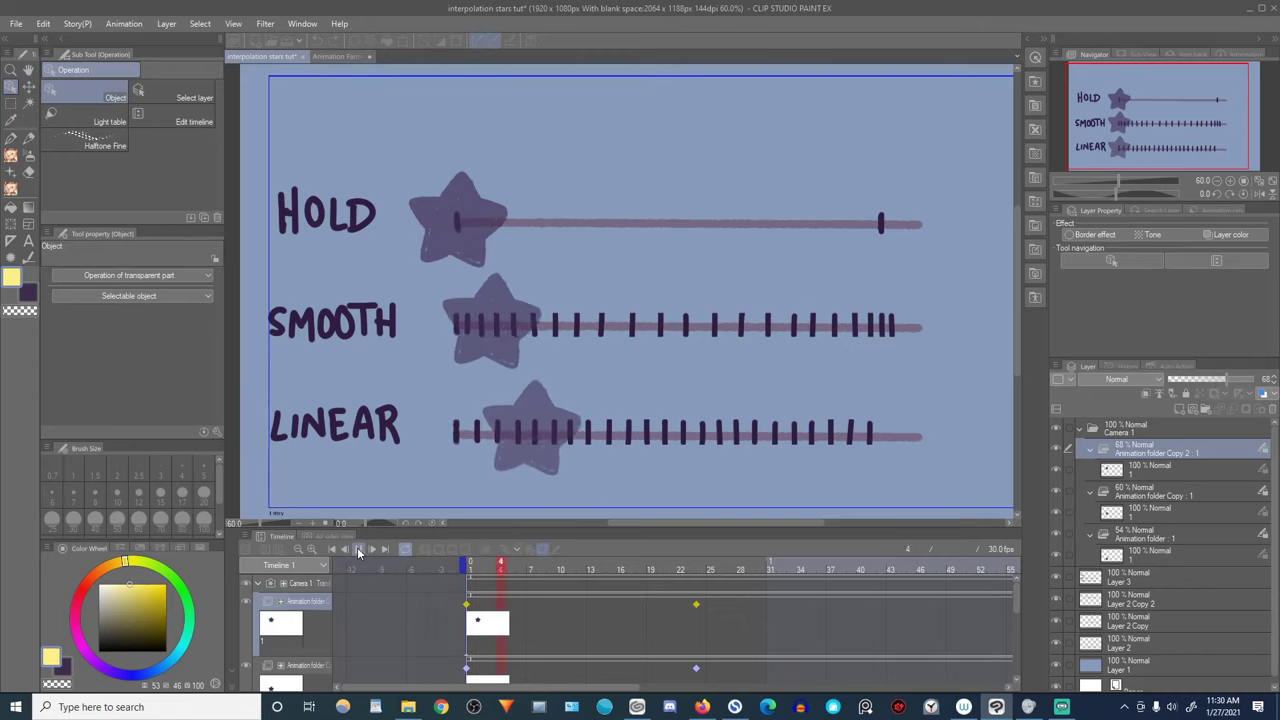
pyautogui.click(362, 555)
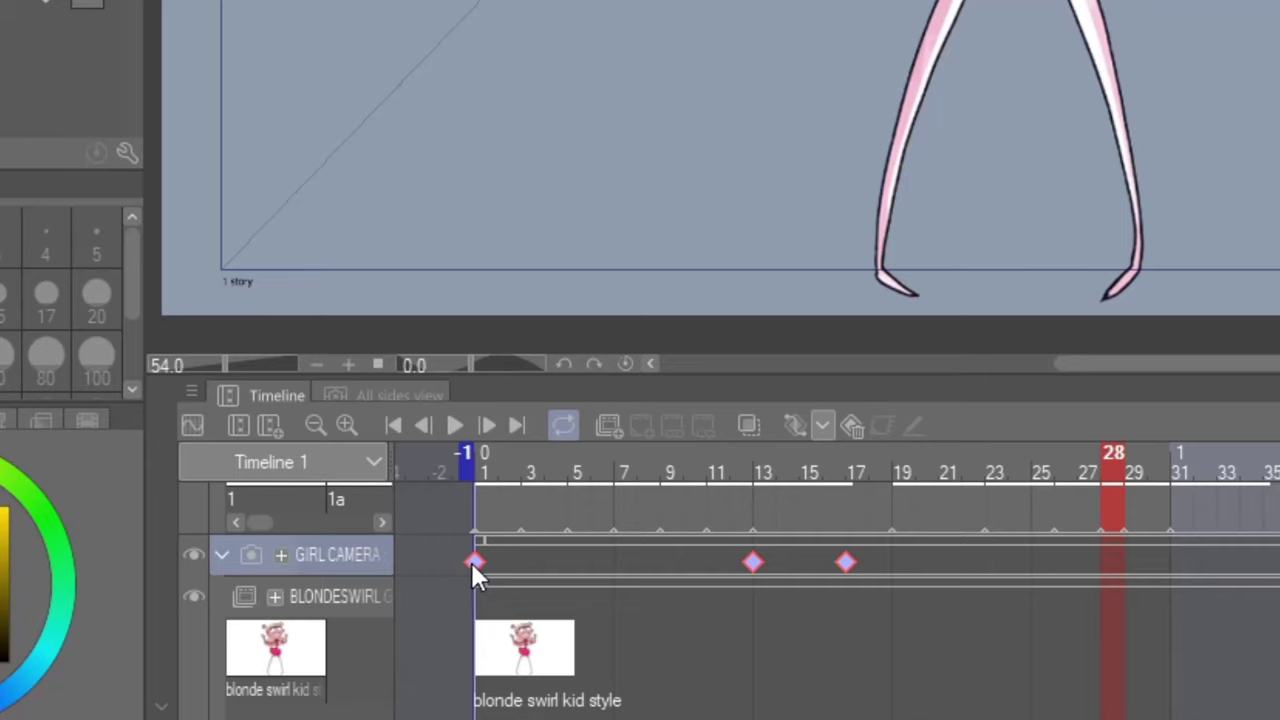
# - Switch the GIRL CAMERA keyframe to linear interpolation from its right-click menu
pyautogui.rightClick(755, 563)
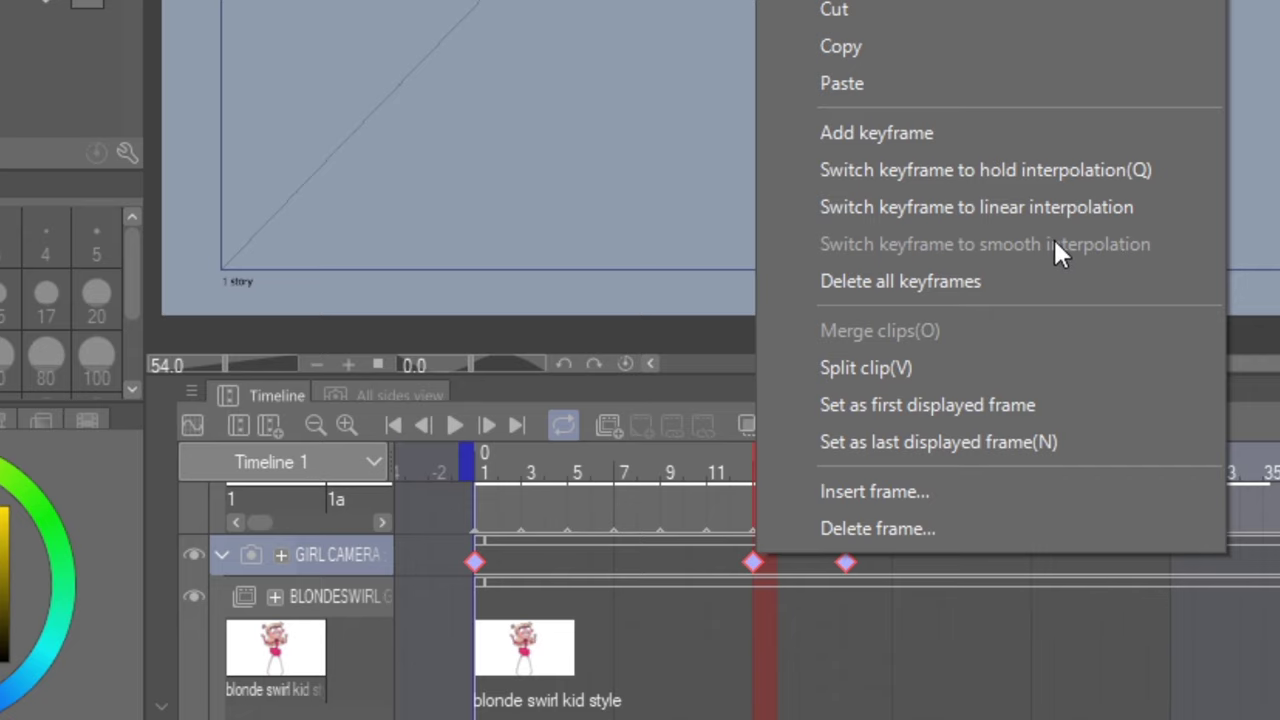
pyautogui.click(1040, 212)
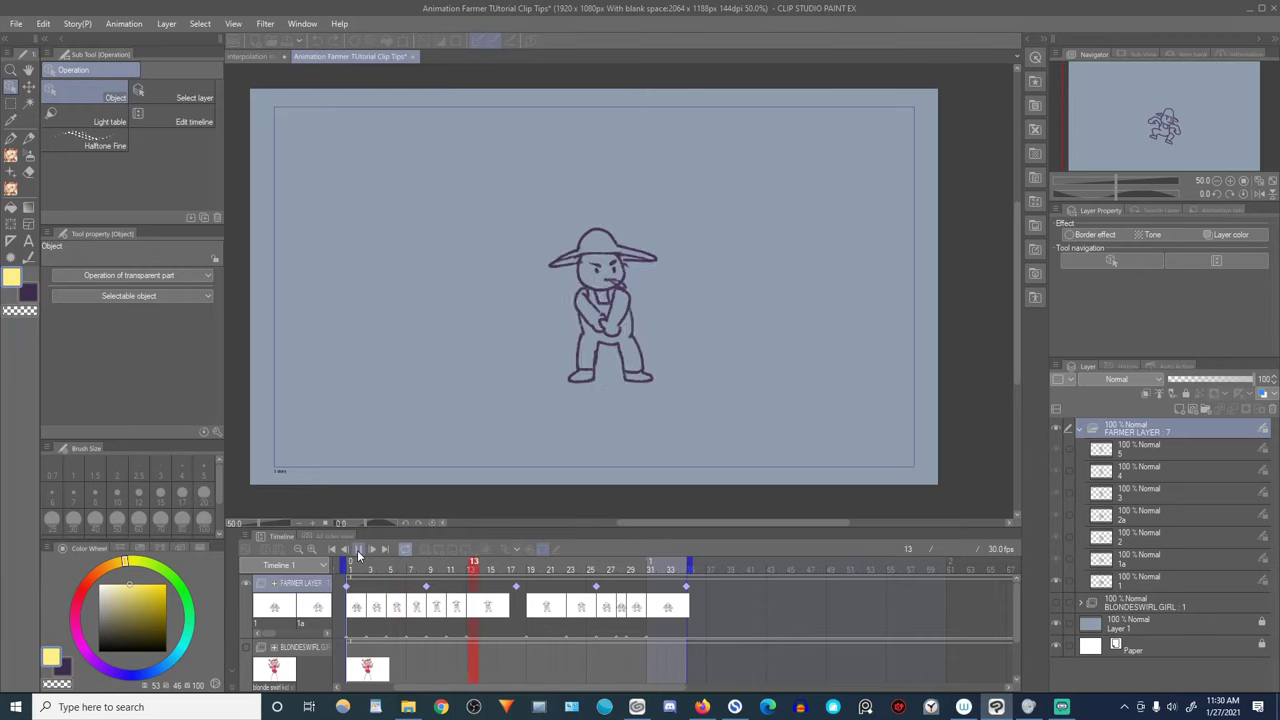
pyautogui.click(358, 552)
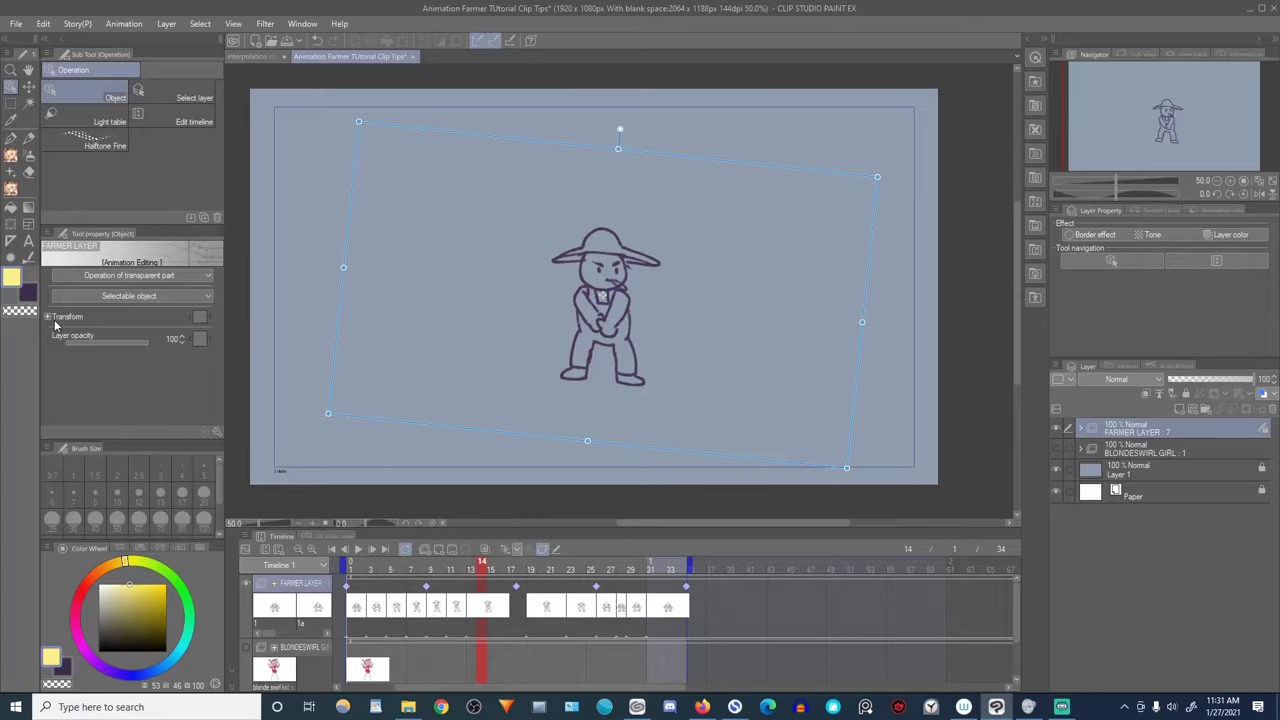
# - Add a 2D camera folder via Animation > New animation layer, then show FARMER LAYER and move it into Camera 1
pyautogui.click(125, 24)
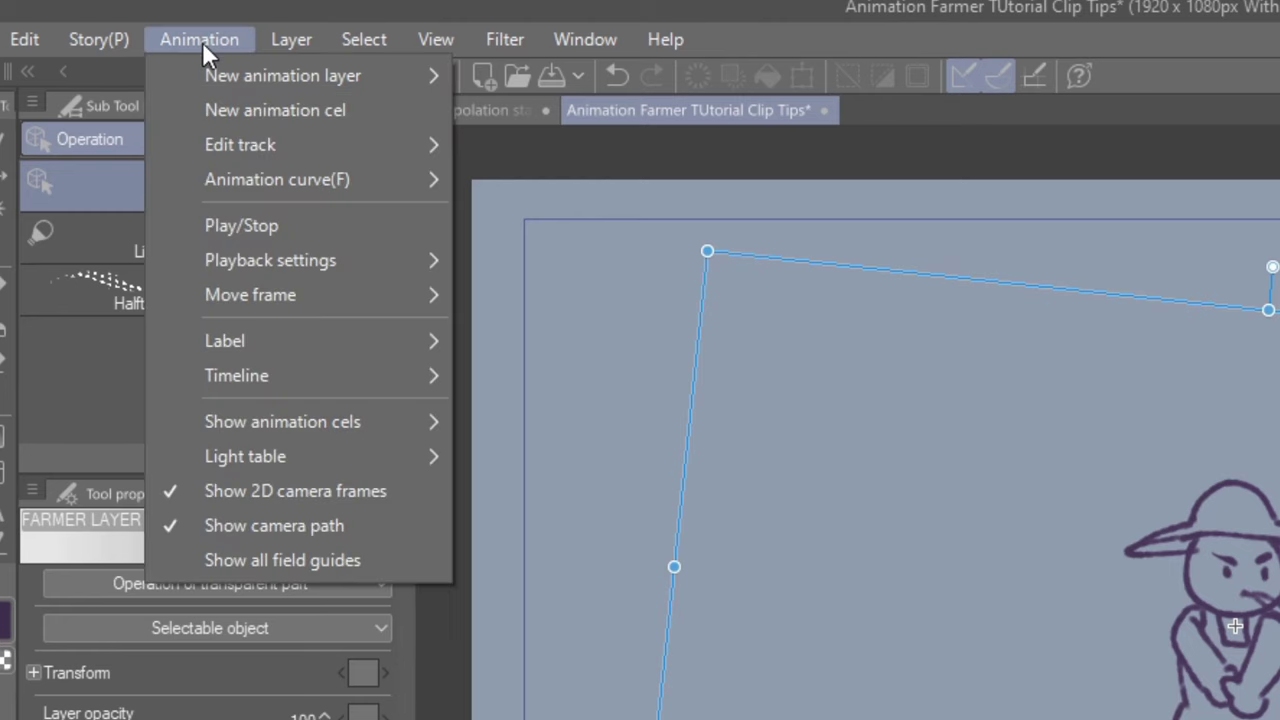
pyautogui.moveTo(280, 72)
pyautogui.click(602, 108)
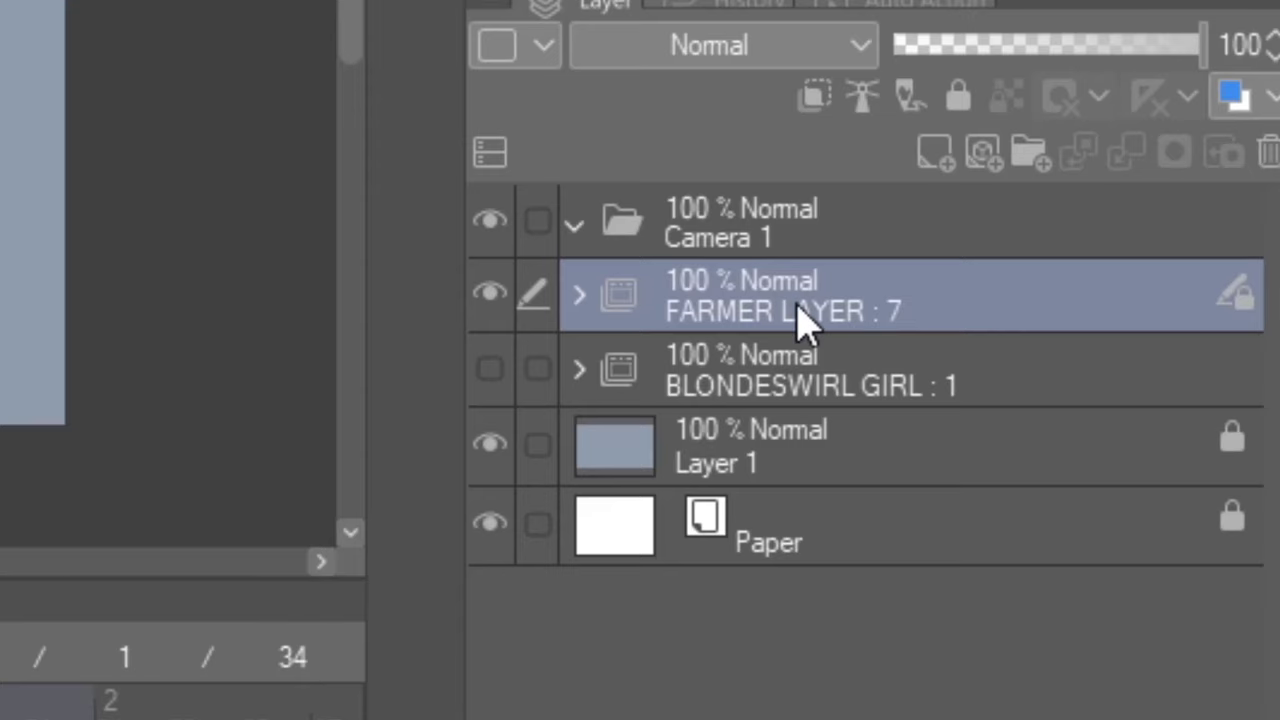
pyautogui.click(489, 295)
pyautogui.moveTo(733, 287); pyautogui.dragTo(729, 251)
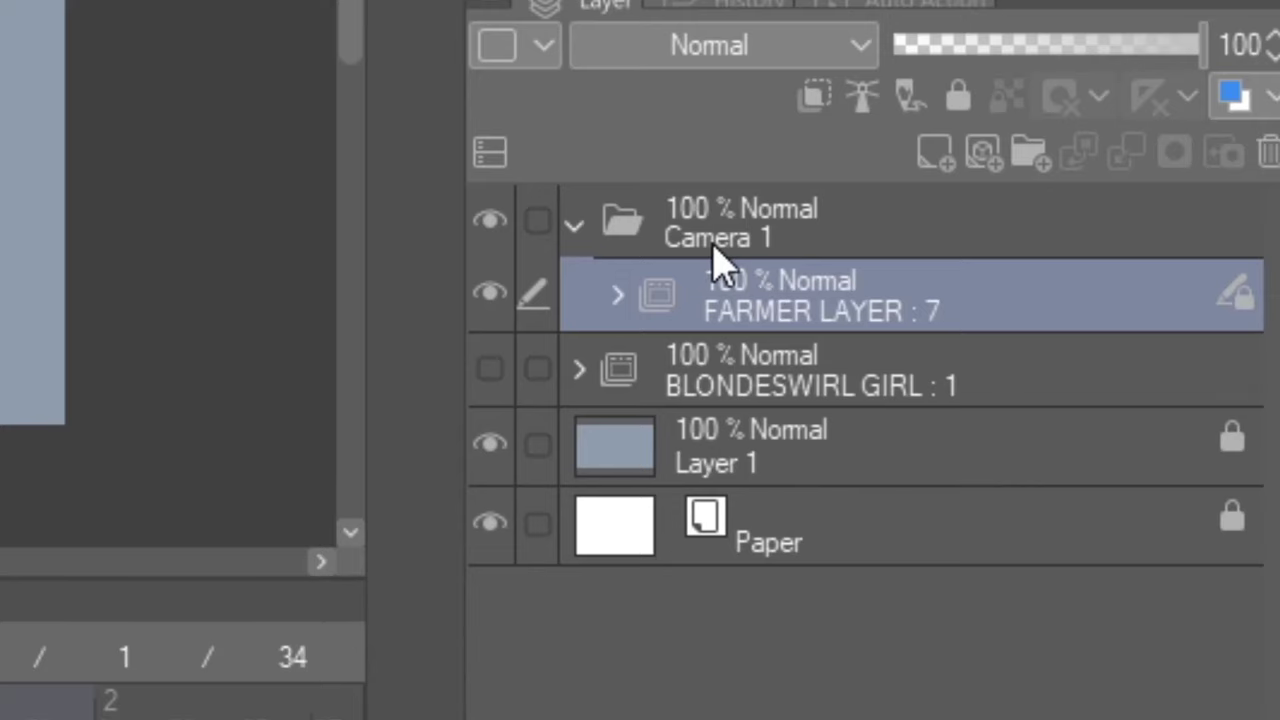
# - Add a Camera 1 keyframe at frame 1, keeping the folder's name unchanged
pyautogui.click(716, 245)
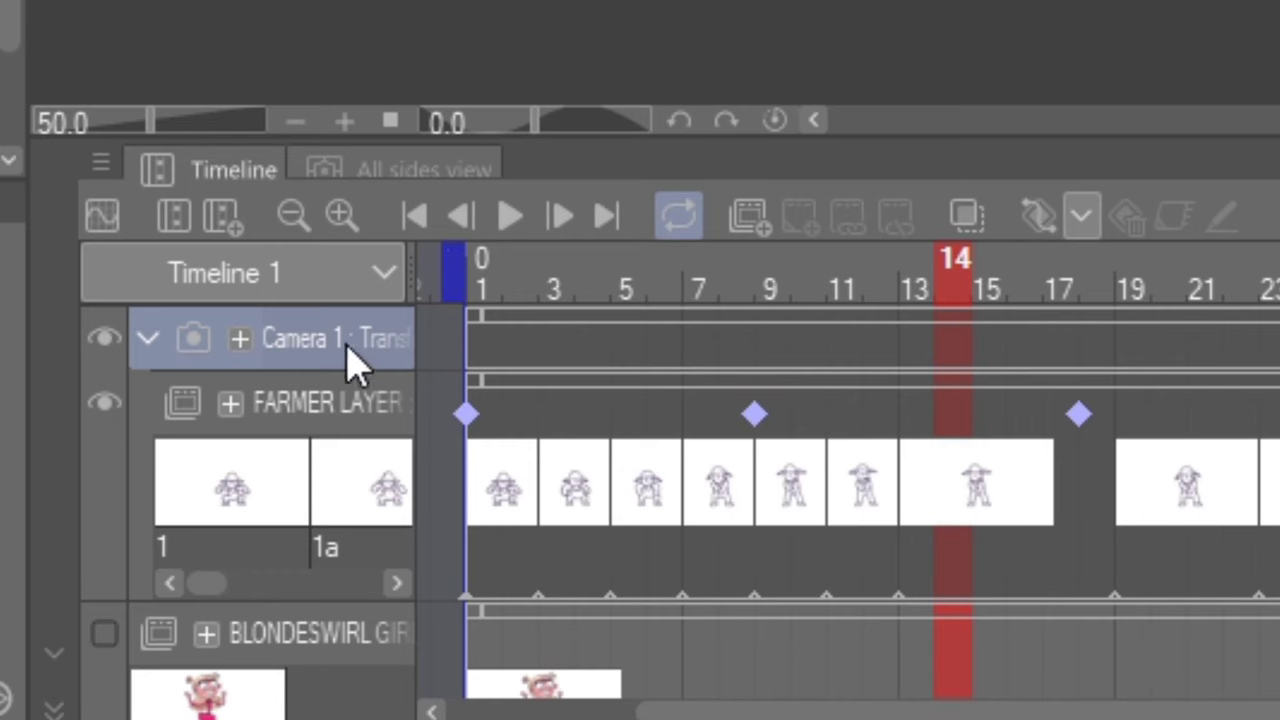
pyautogui.doubleClick(344, 340)
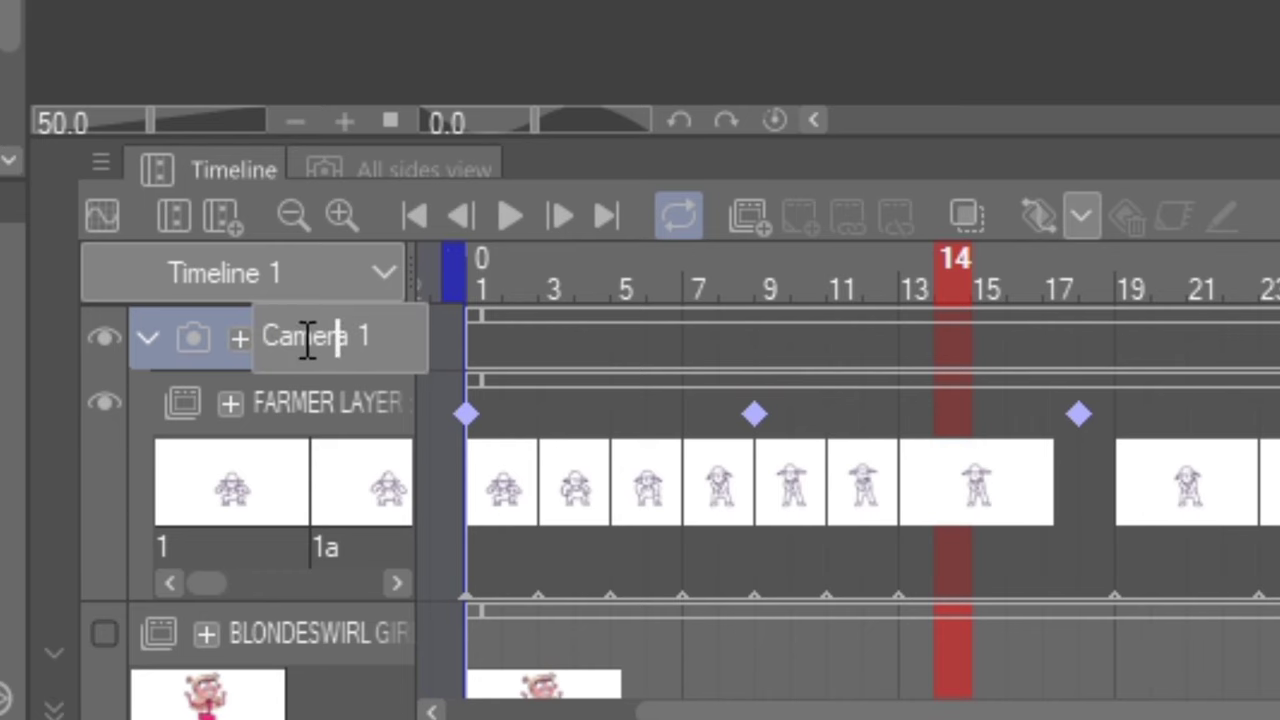
pyautogui.press('Return')
pyautogui.click(480, 292)
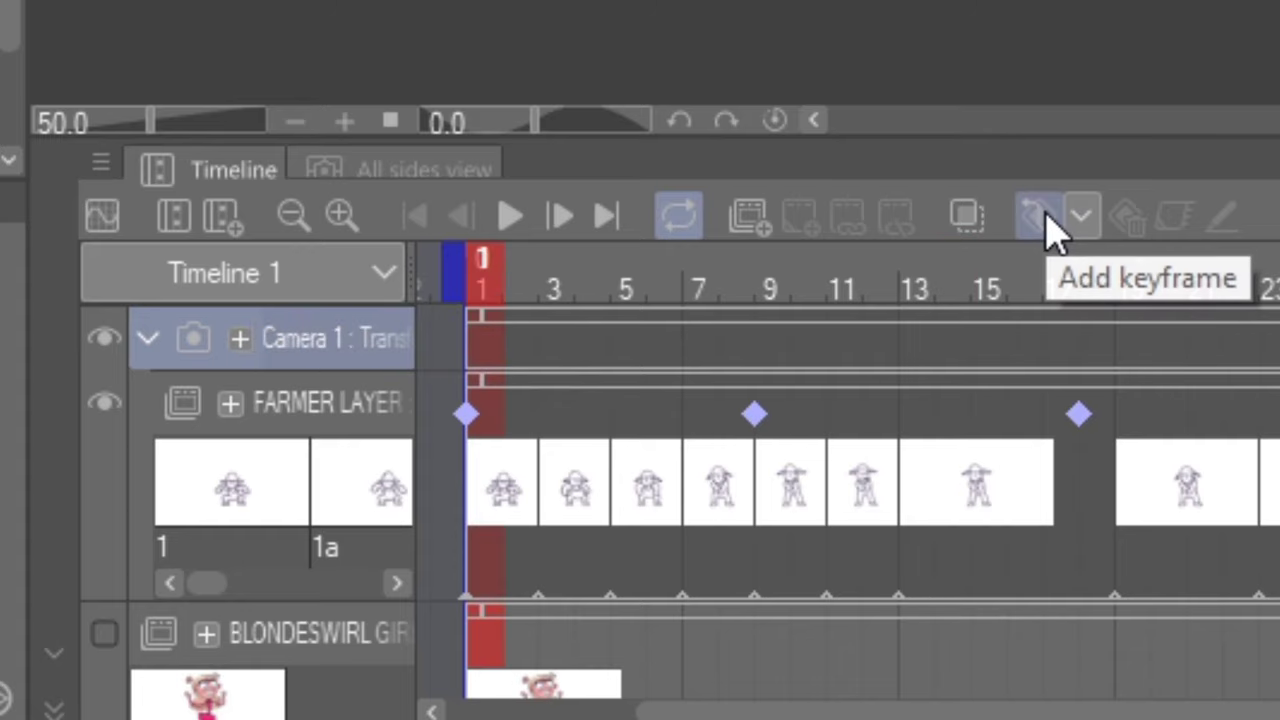
pyautogui.click(1048, 216)
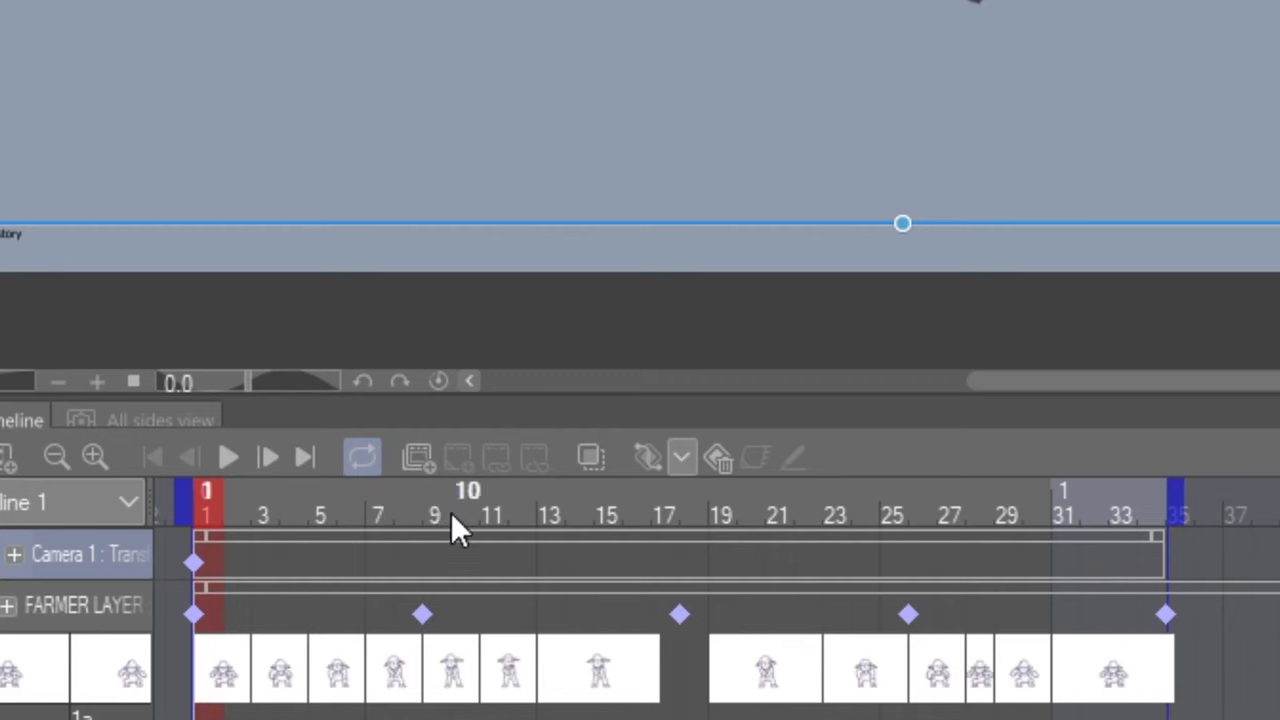
# - At frame 10, shrink the camera frame around the farmer to zoom in
pyautogui.click(477, 527)
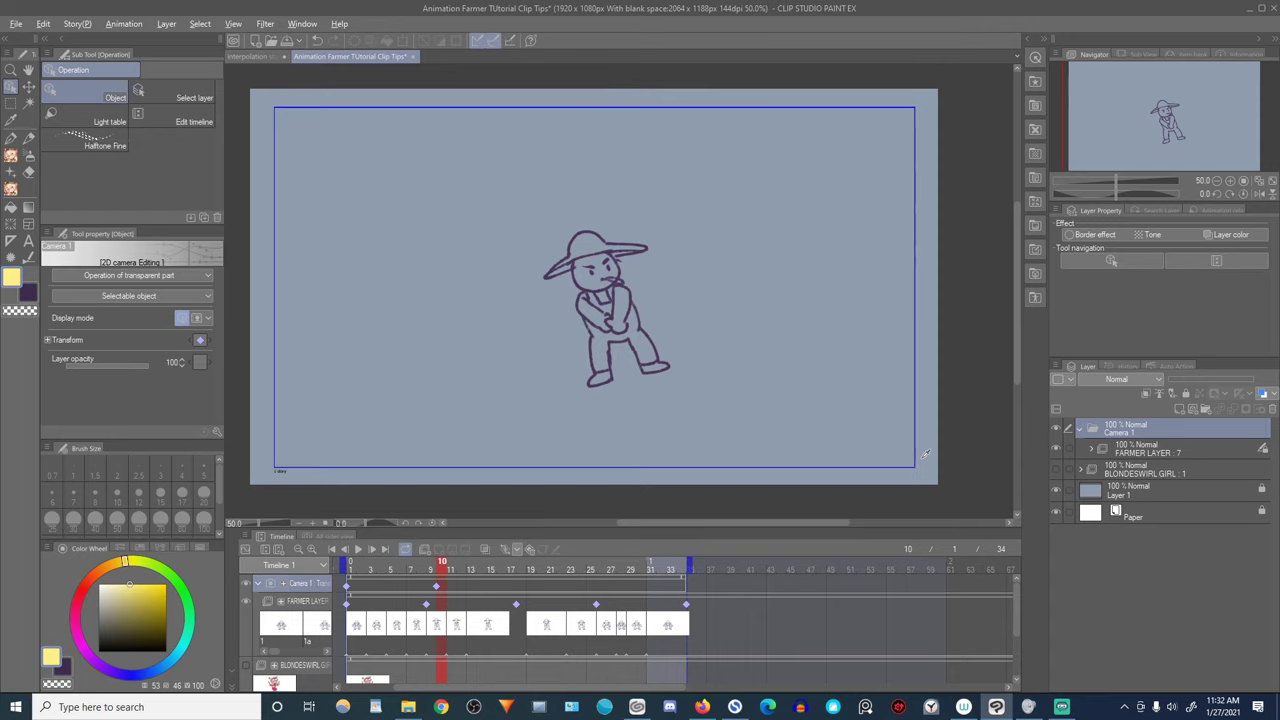
pyautogui.click(912, 466)
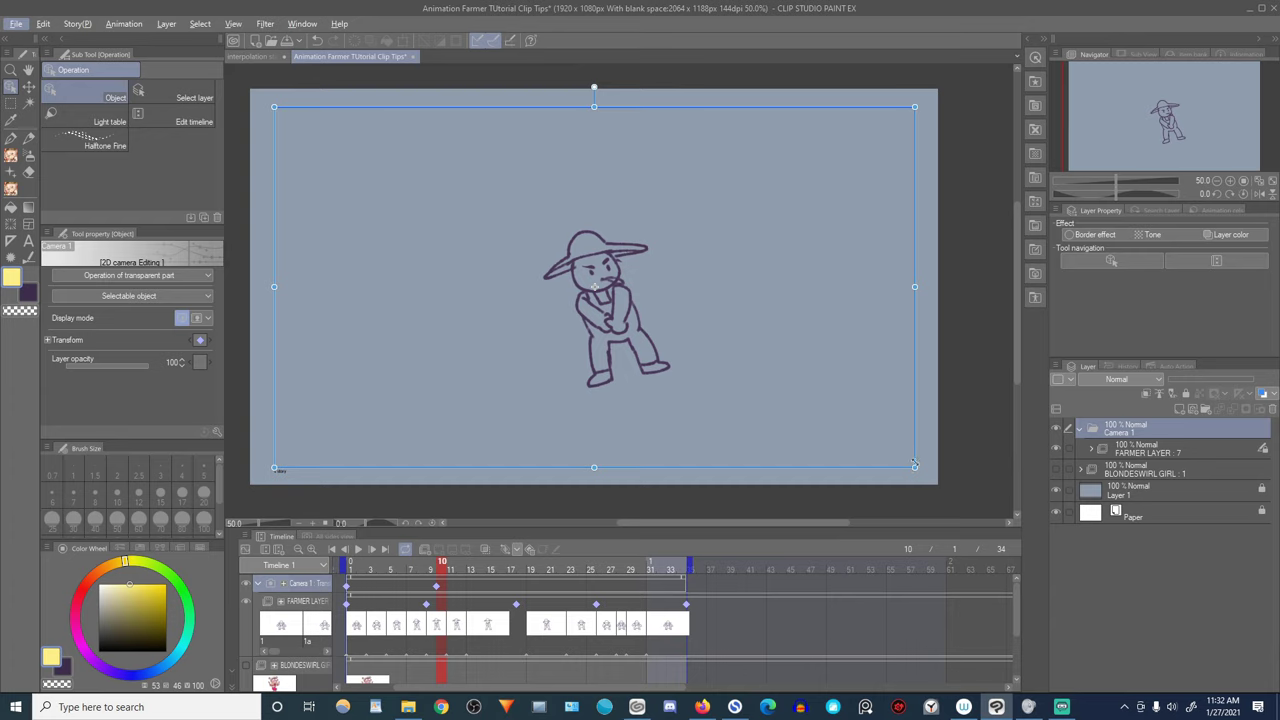
pyautogui.moveTo(913, 465); pyautogui.dragTo(856, 436)
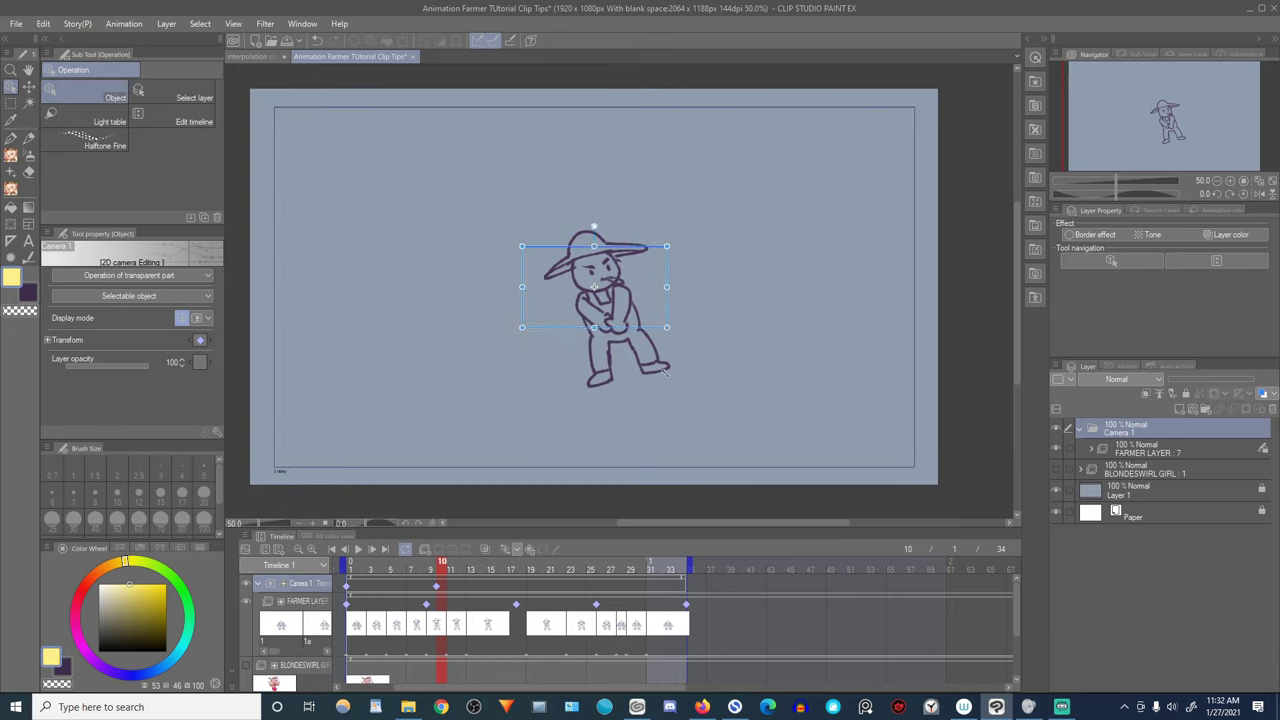
pyautogui.moveTo(808, 440)
pyautogui.mouseDown()
pyautogui.moveTo(784, 432)
pyautogui.moveTo(806, 436)
pyautogui.mouseUp()
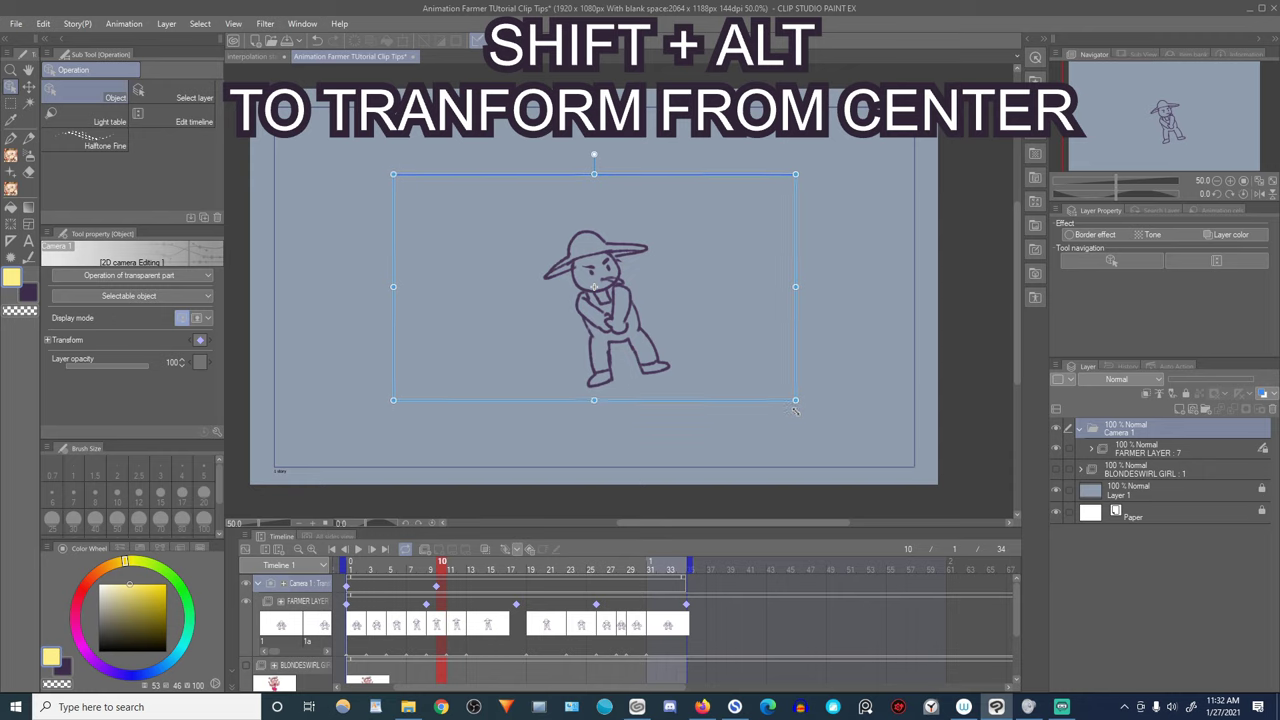
pyautogui.moveTo(795, 410); pyautogui.dragTo(800, 413)
# - Copy the frame-1 camera keyframe to frame 16 and preview the zoom from frame 10
pyautogui.press('Home')
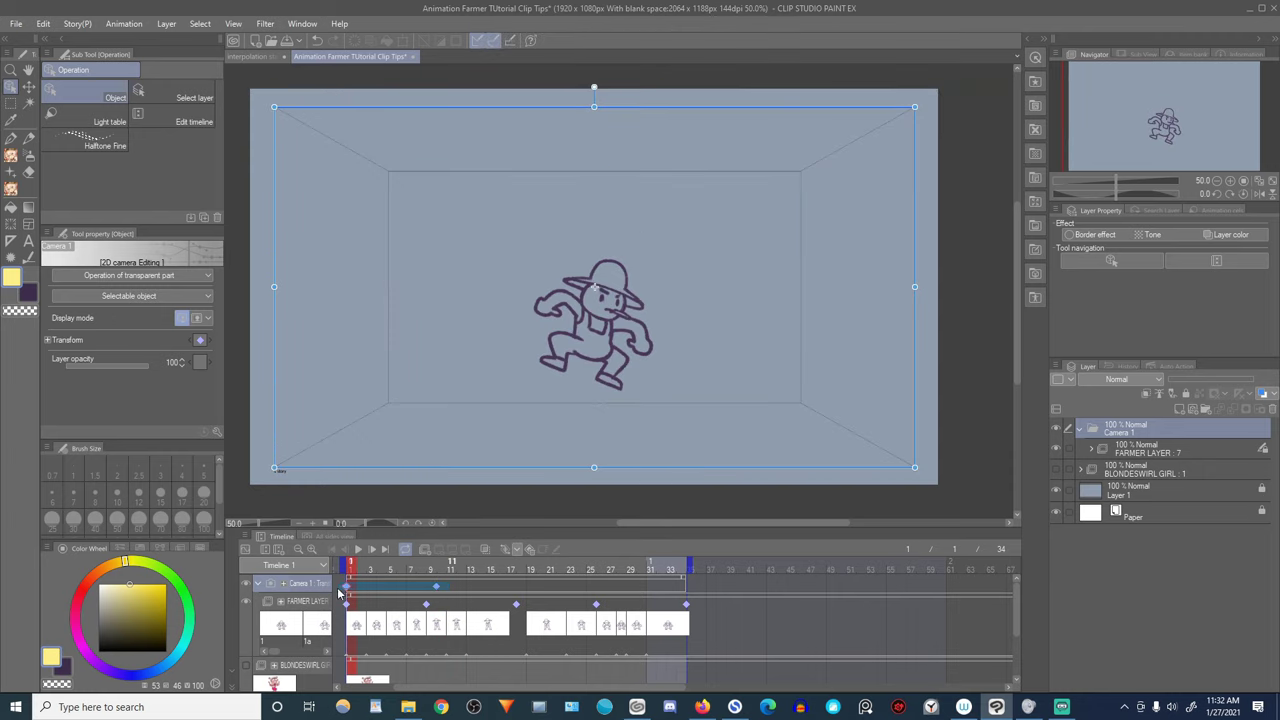
pyautogui.rightClick(340, 594)
pyautogui.click(408, 378)
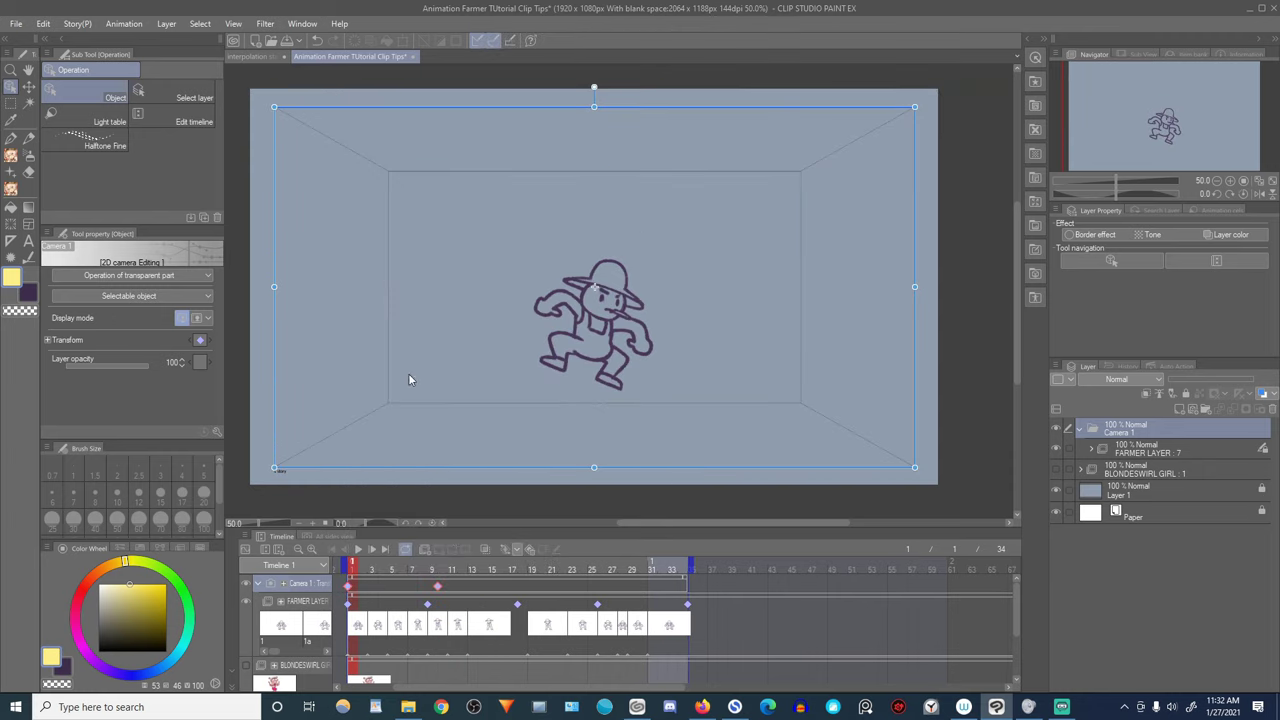
pyautogui.click(501, 569)
pyautogui.rightClick(501, 586)
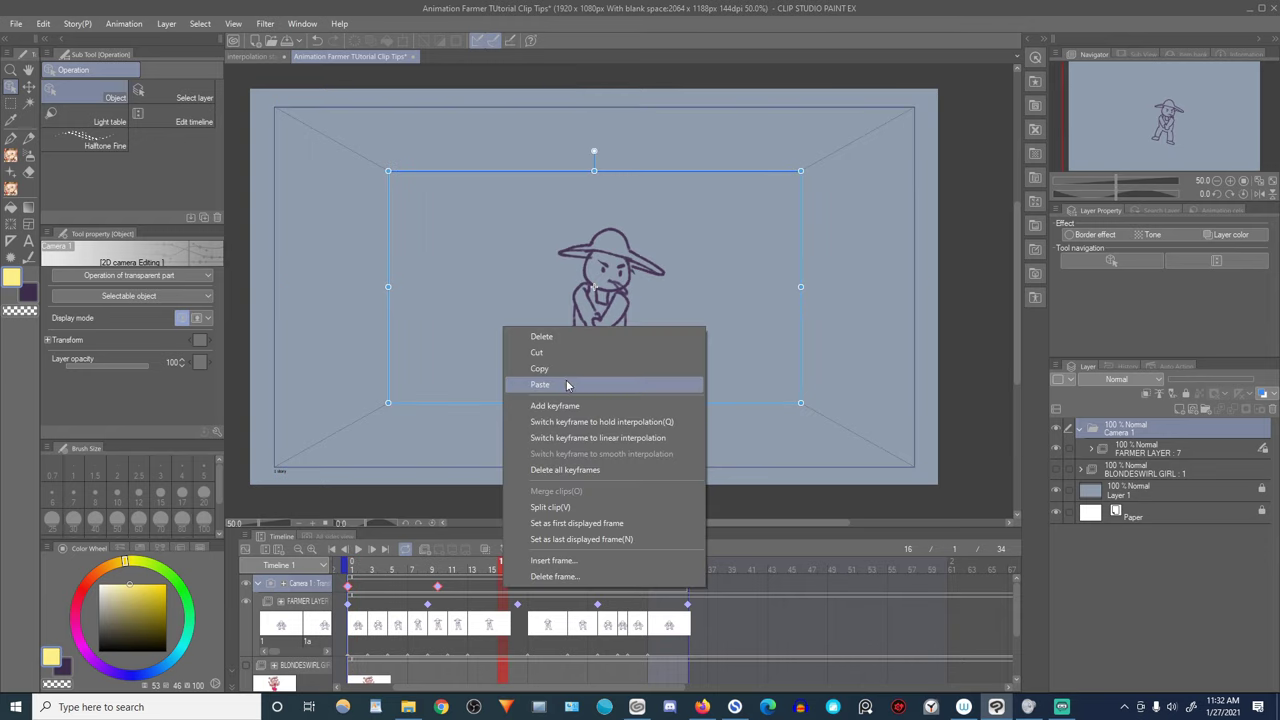
pyautogui.click(569, 381)
pyautogui.click(443, 569)
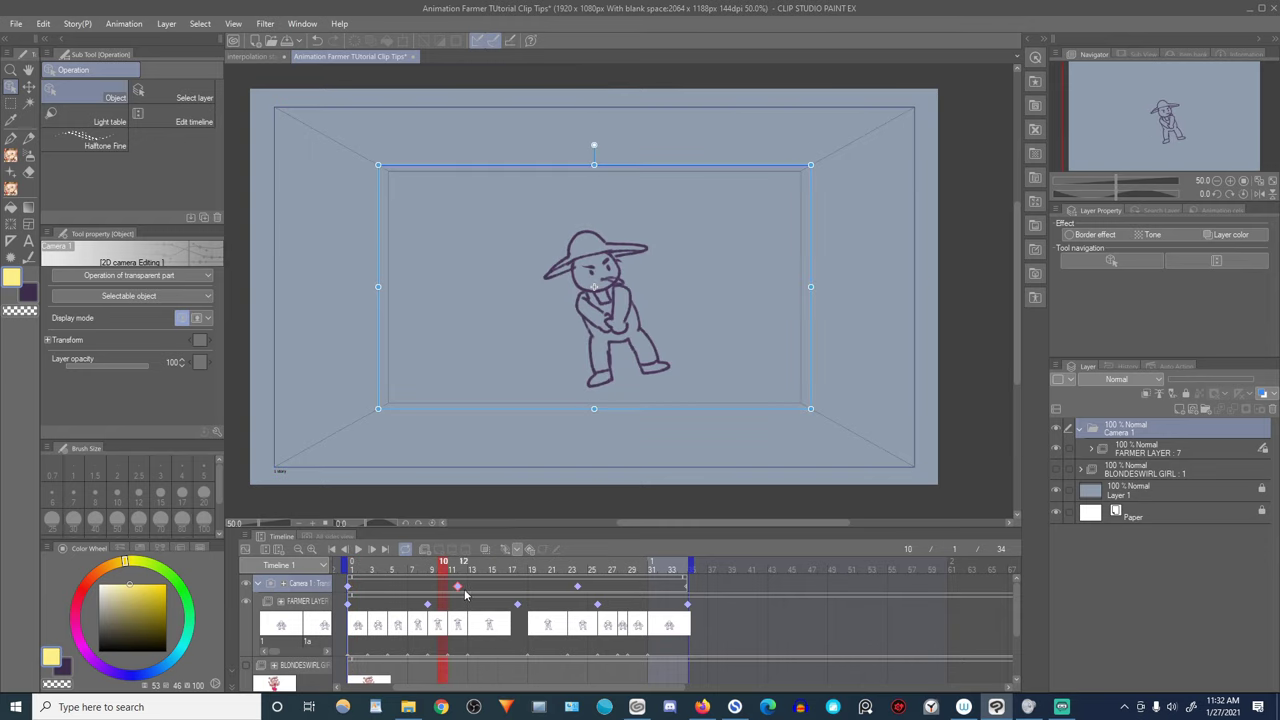
pyautogui.click(358, 549)
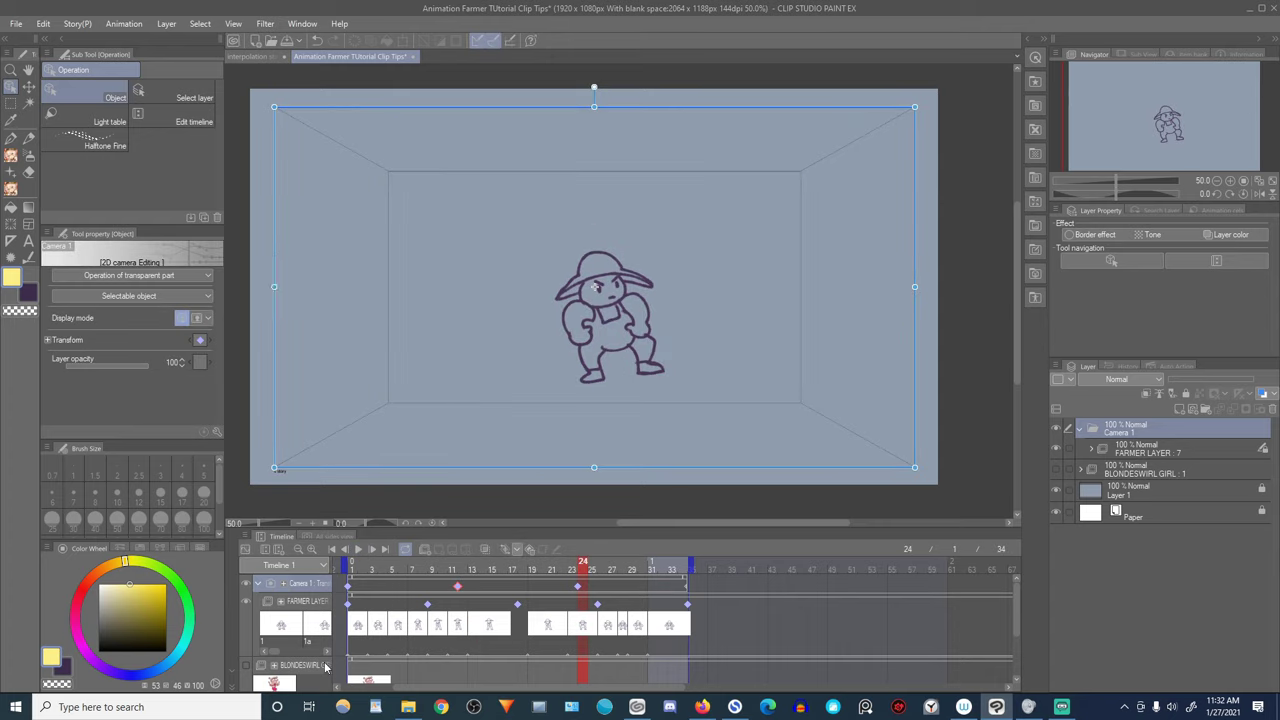
# - Turn on Render 2D camera in the playback settings and play the animation through Camera 1
pyautogui.click(360, 553)
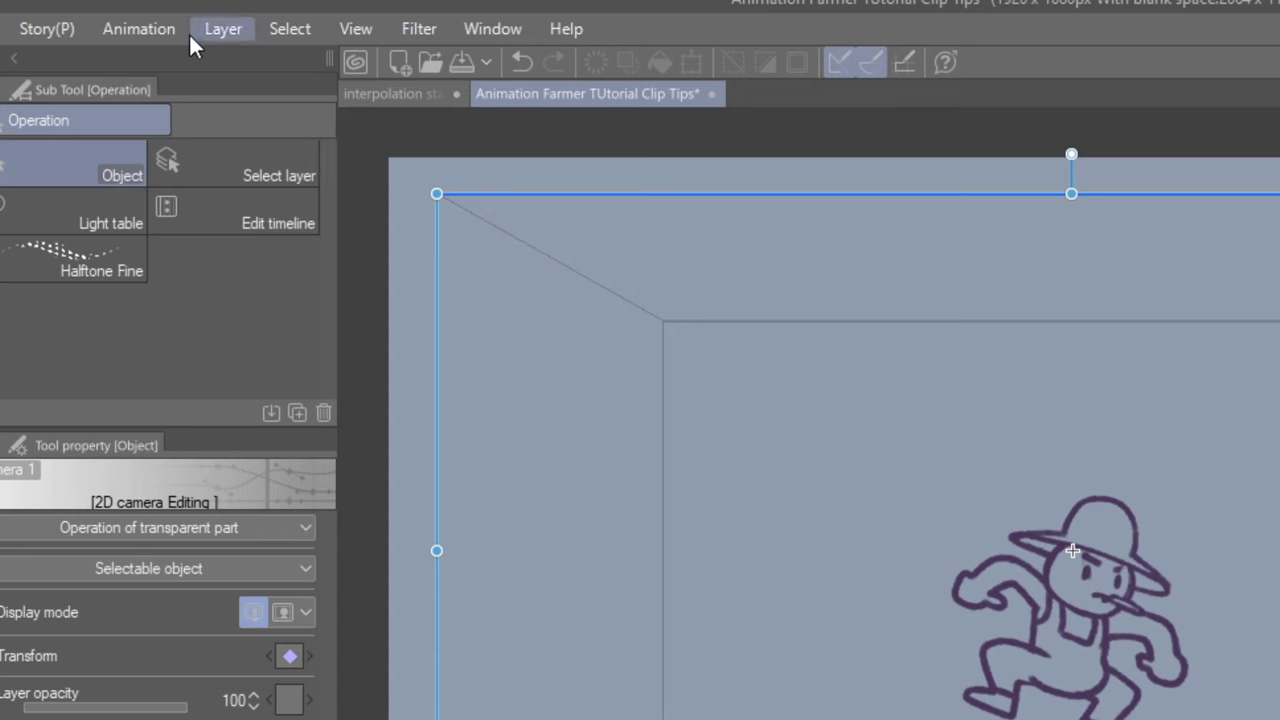
pyautogui.click(148, 33)
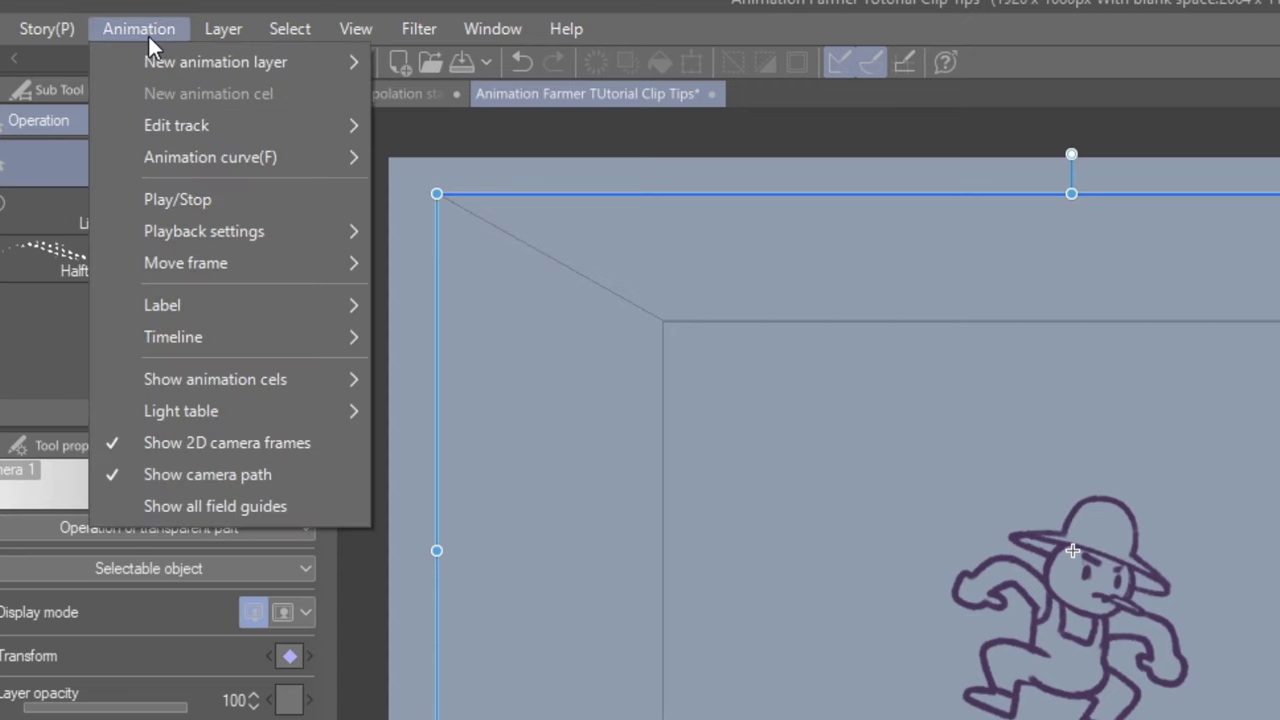
pyautogui.moveTo(240, 232)
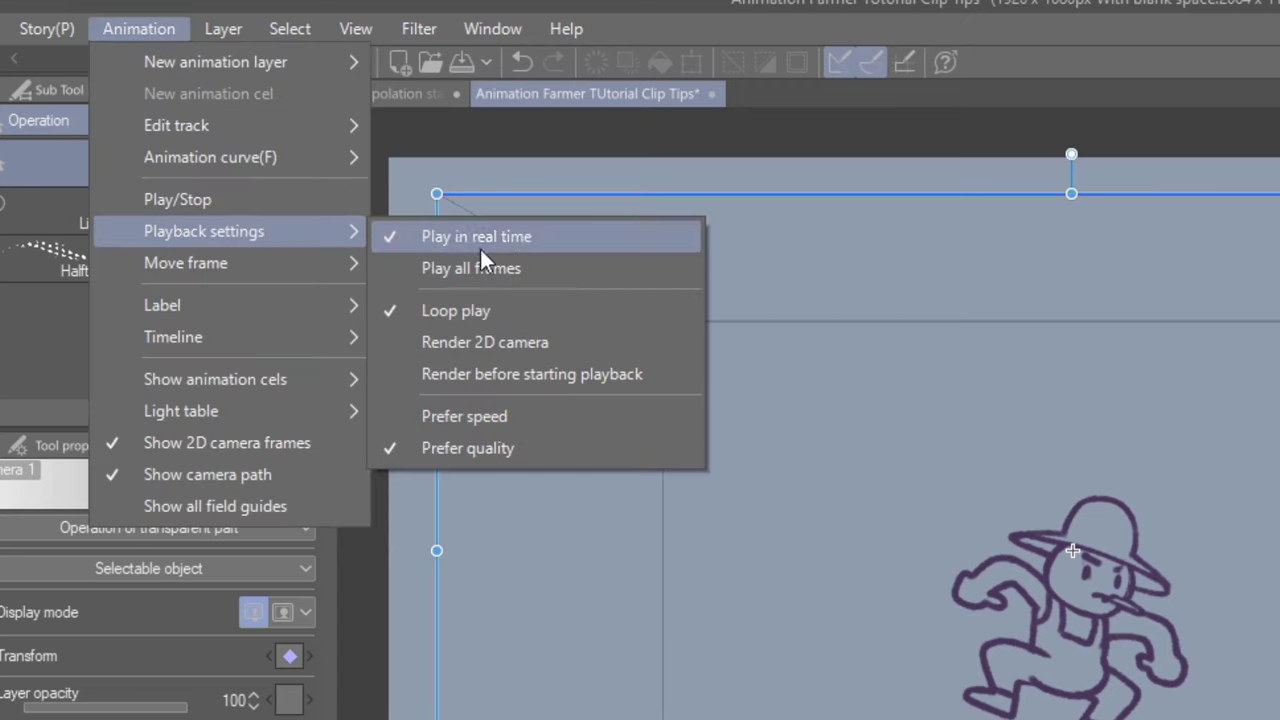
pyautogui.click(496, 352)
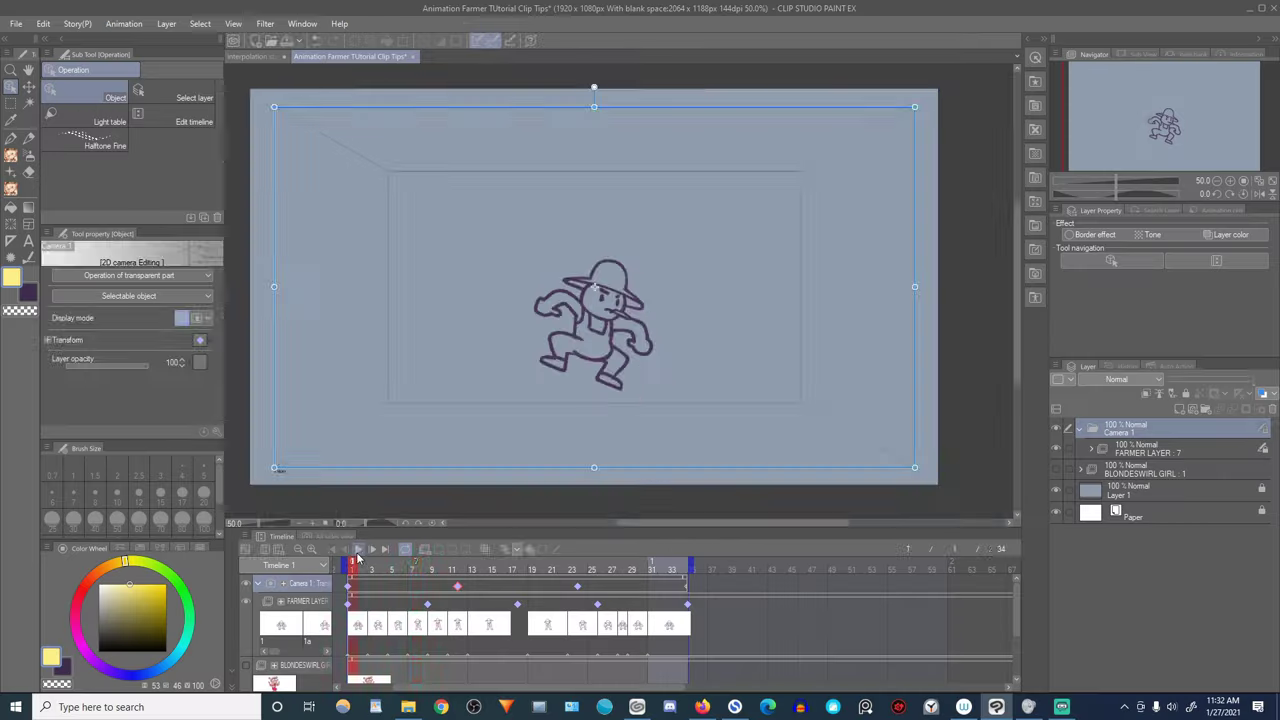
pyautogui.click(358, 550)
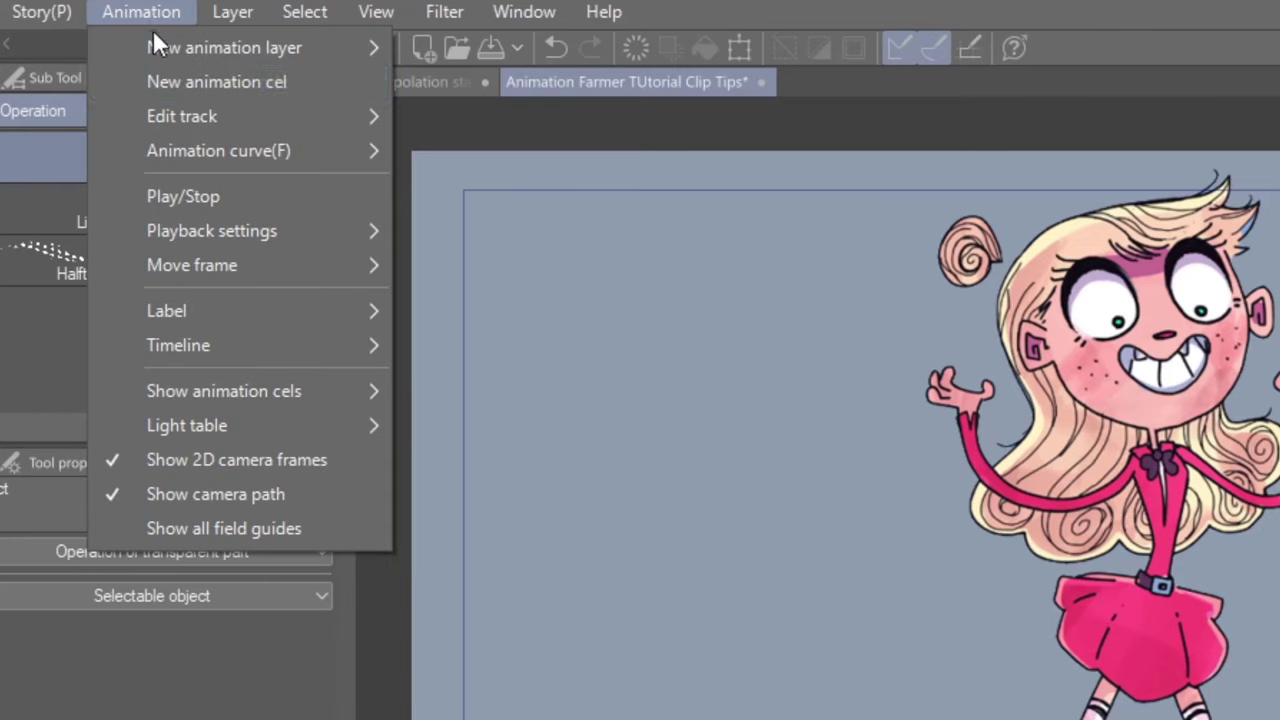
# - Add a new camera folder, Camera 2, and move it above Camera 1
pyautogui.moveTo(196, 48)
pyautogui.click(453, 86)
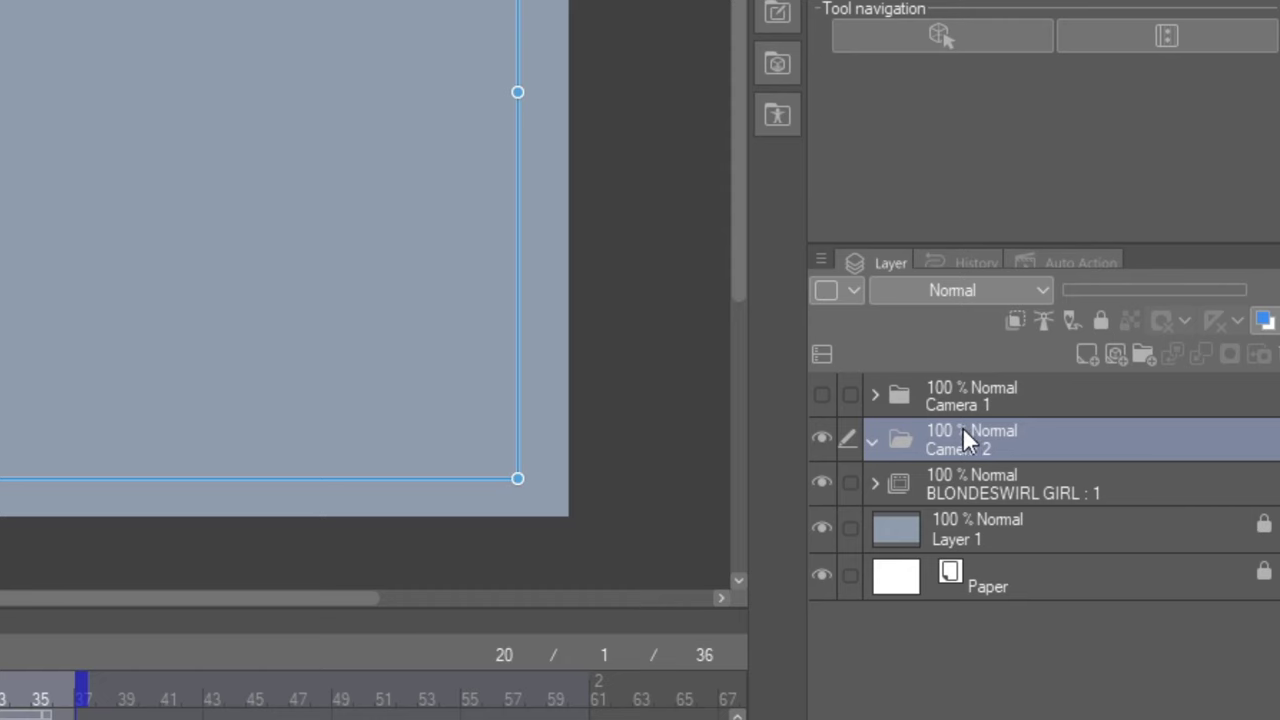
pyautogui.moveTo(962, 430); pyautogui.dragTo(968, 378)
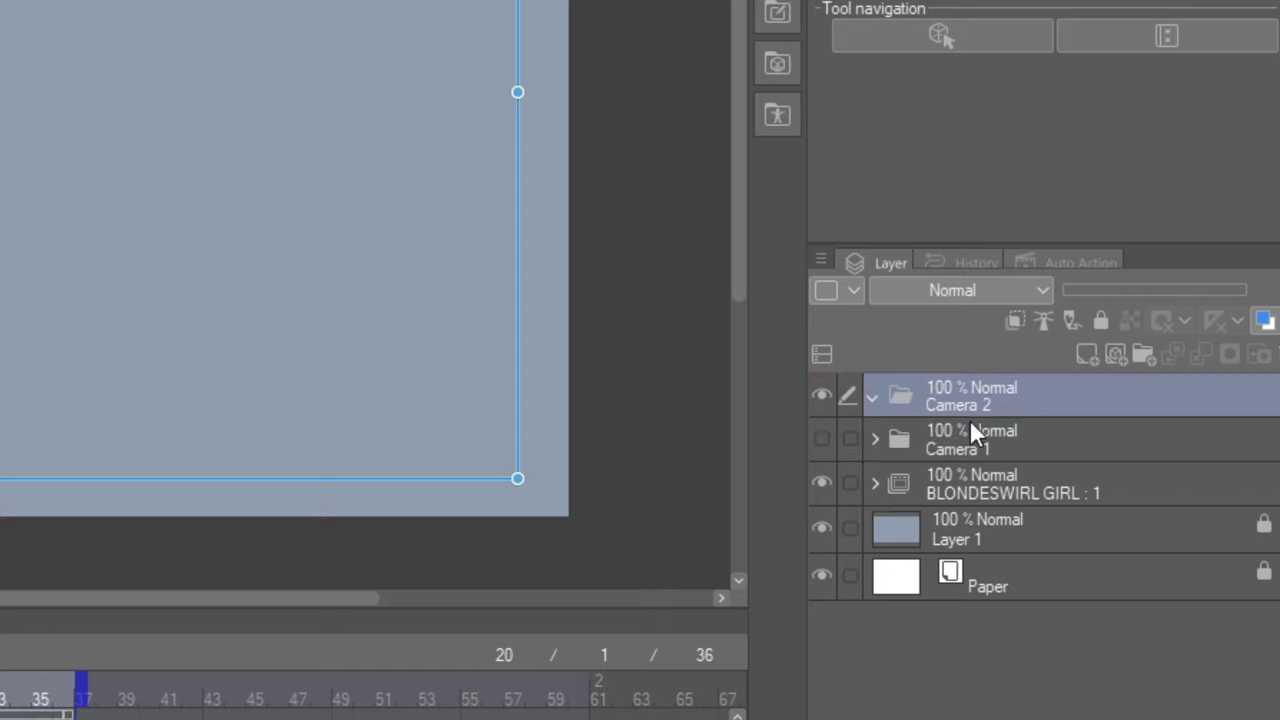
# - Put the BLONDESWIRL GIRL : 1 layer inside Camera 2, then collapse the folder
pyautogui.click(982, 490)
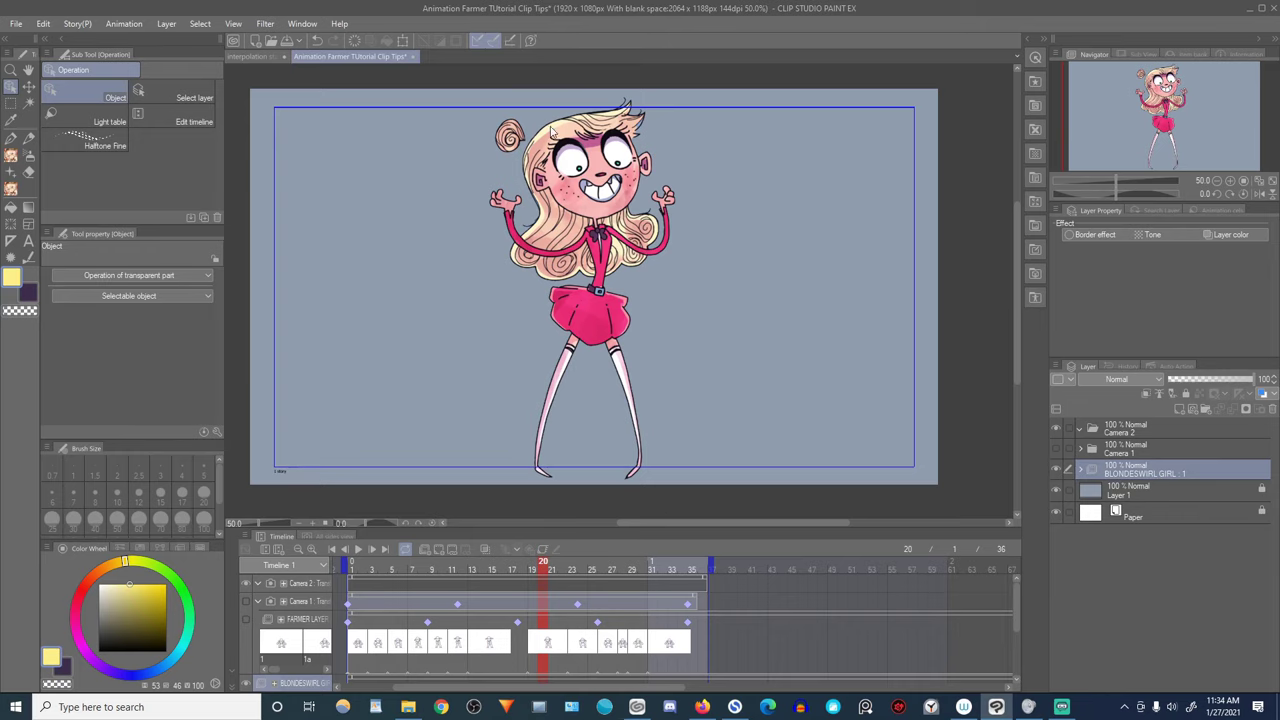
pyautogui.scroll(3, 550, 130)
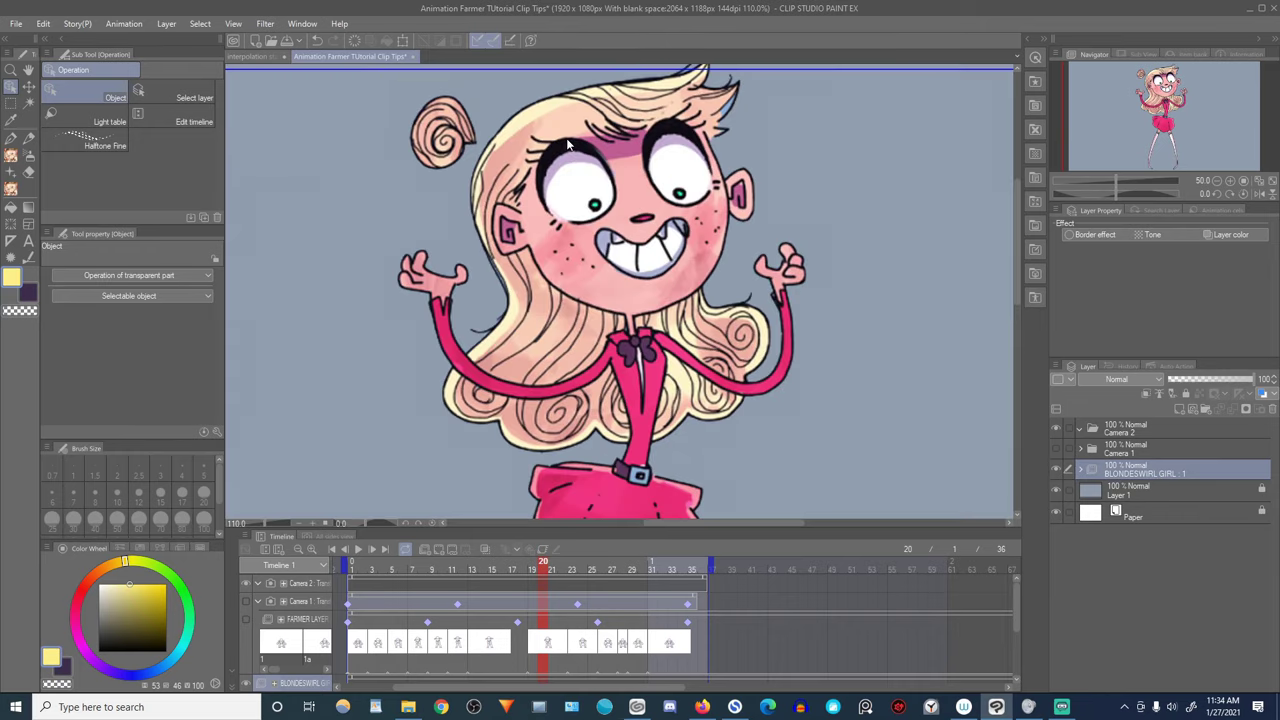
pyautogui.scroll(-3, 594, 205)
pyautogui.moveTo(1152, 480); pyautogui.dragTo(1108, 429)
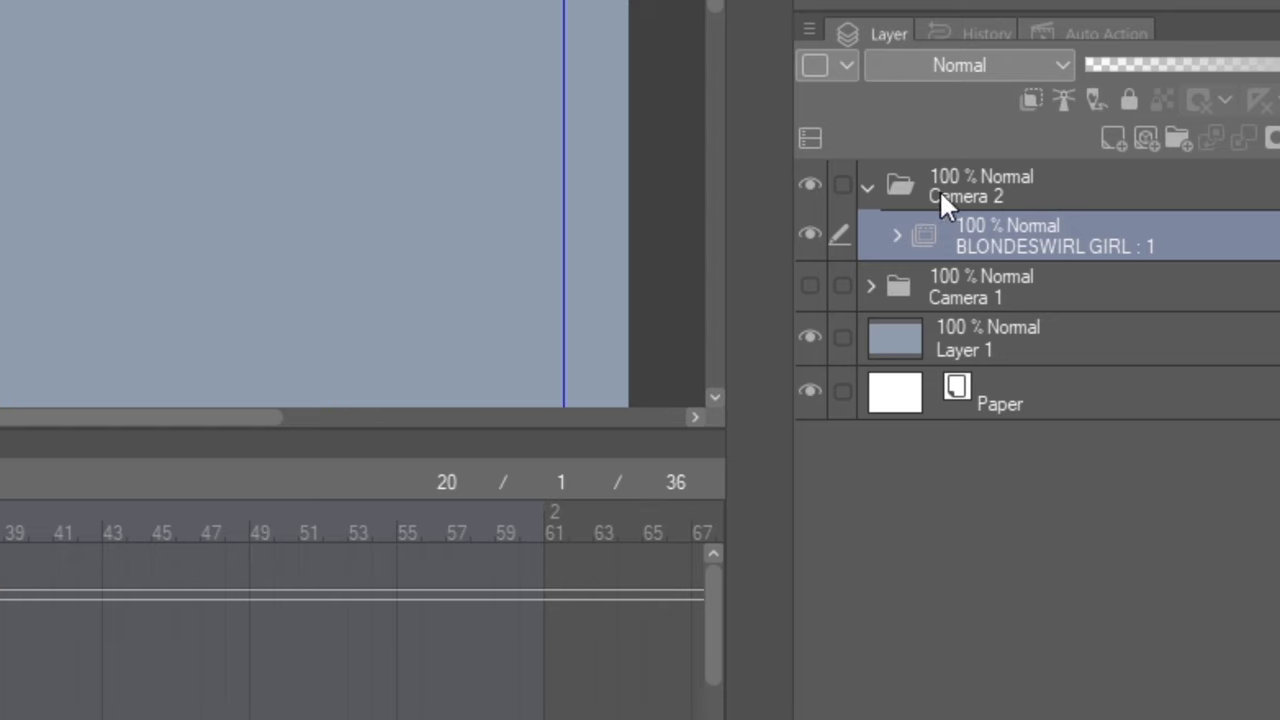
pyautogui.click(868, 190)
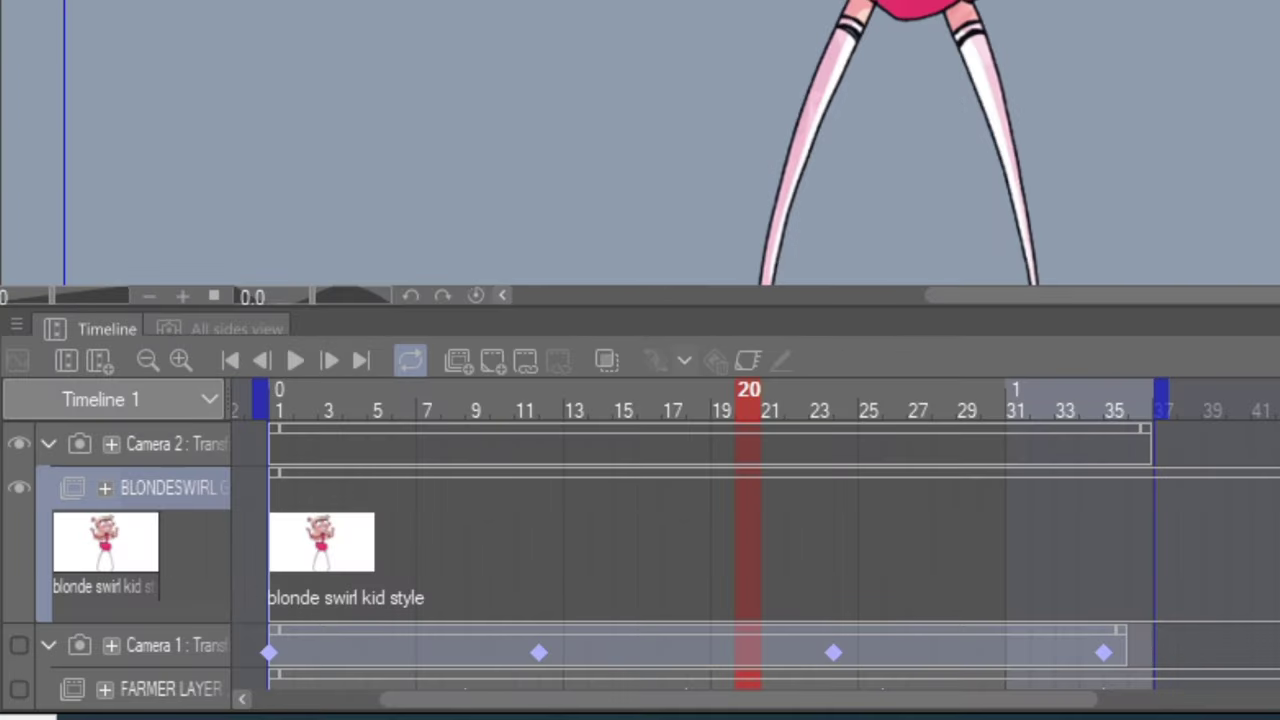
# - Reframe Camera 2 with a keyframe at frame 20, then play both cameras
pyautogui.click(165, 444)
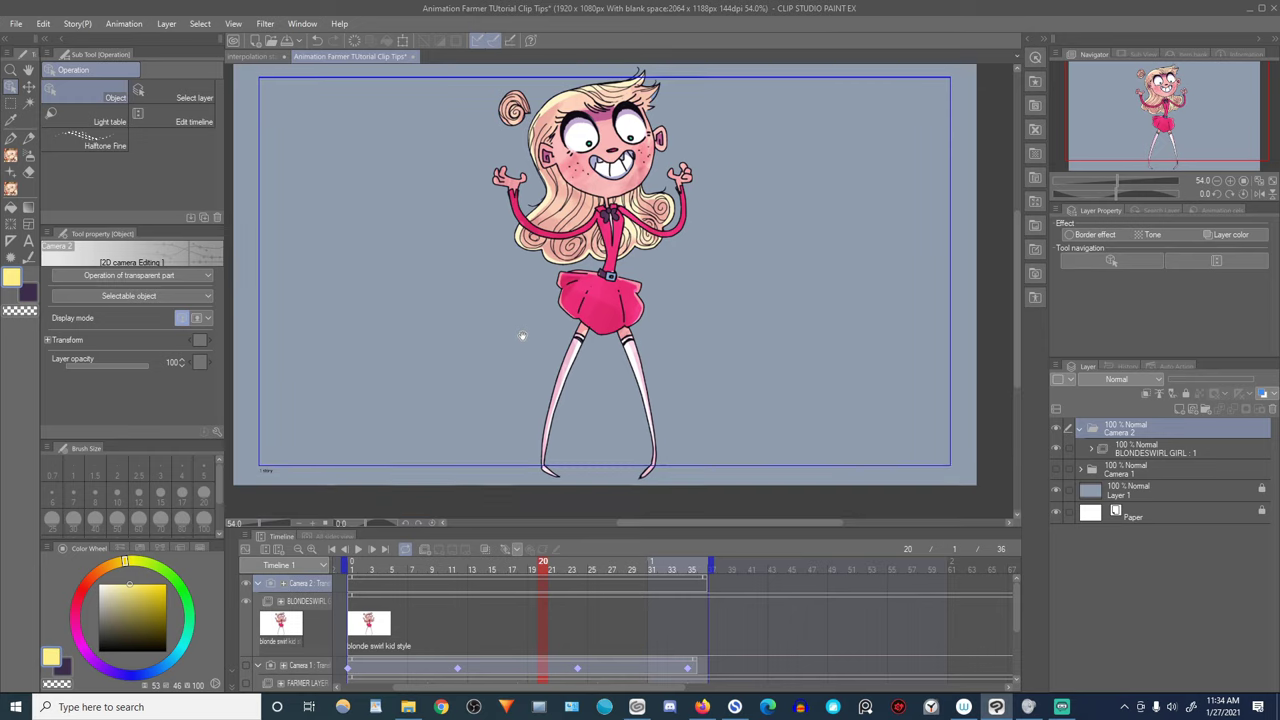
pyautogui.moveTo(520, 337); pyautogui.dragTo(534, 276)
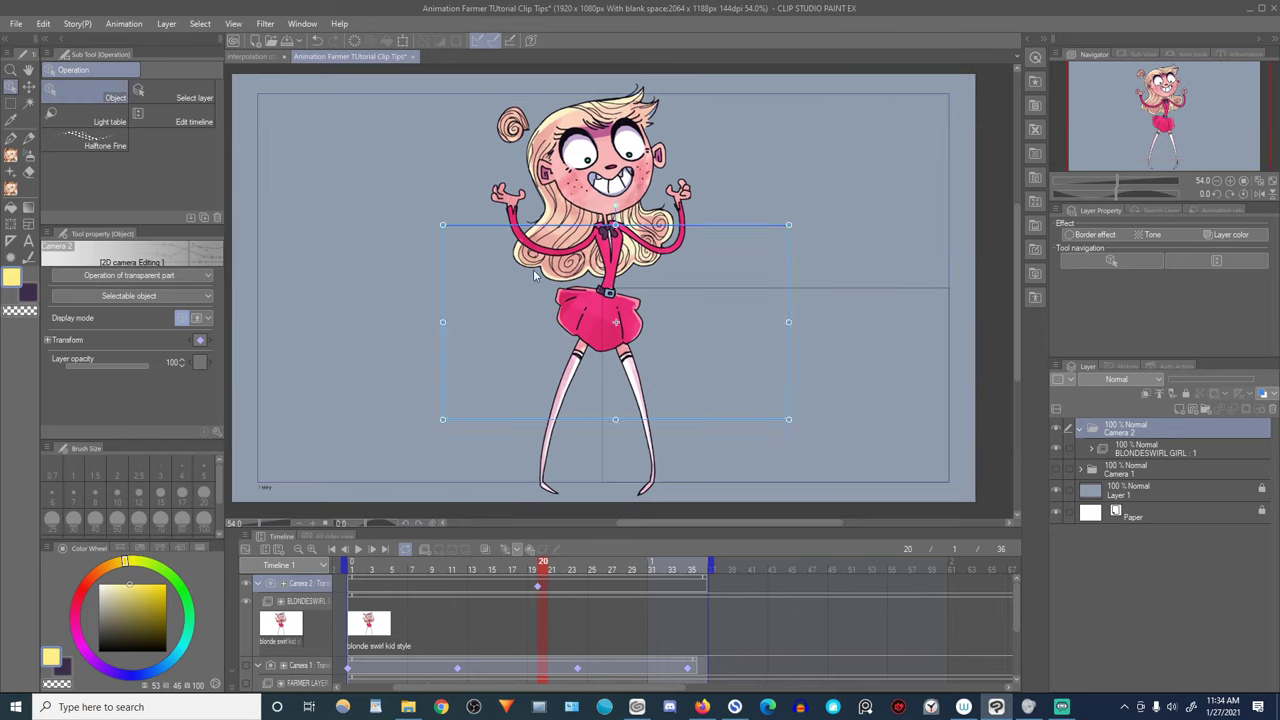
pyautogui.click(365, 549)
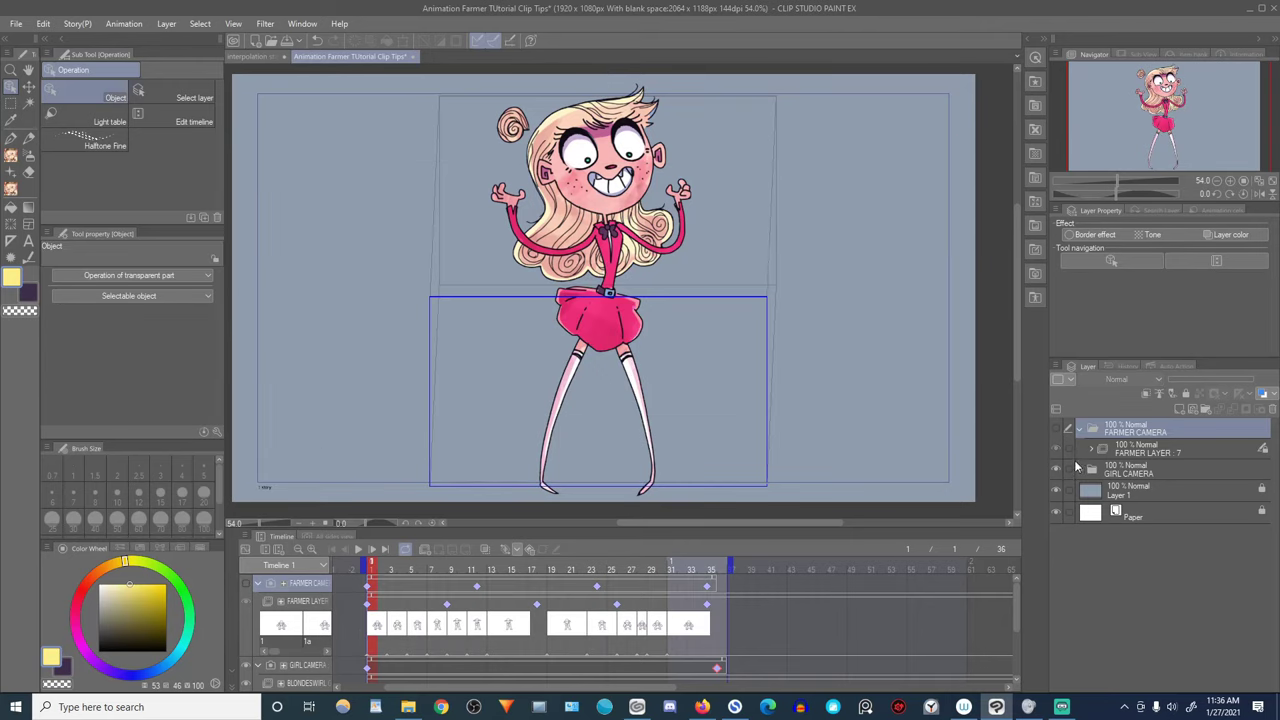
# - Expand GIRL CAMERA and resize its frame at frame 15 to close in on the girl's upper body
pyautogui.click(1118, 470)
pyautogui.click(1081, 471)
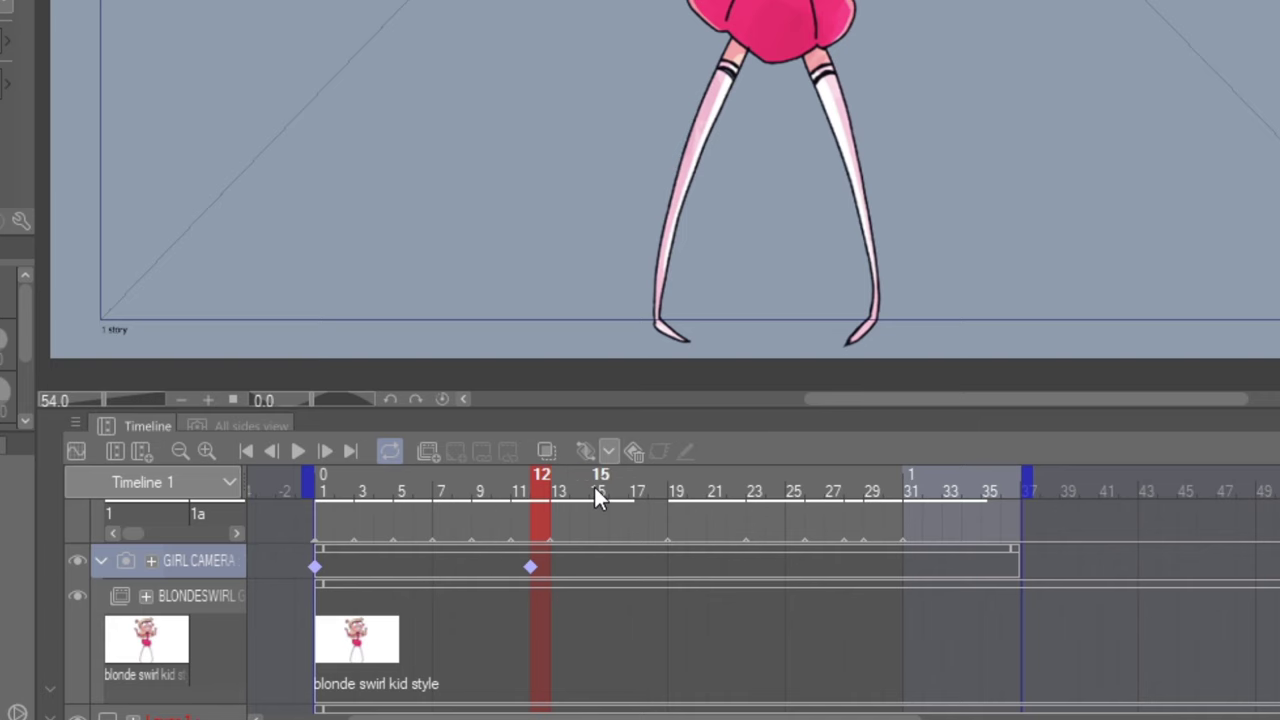
pyautogui.click(594, 487)
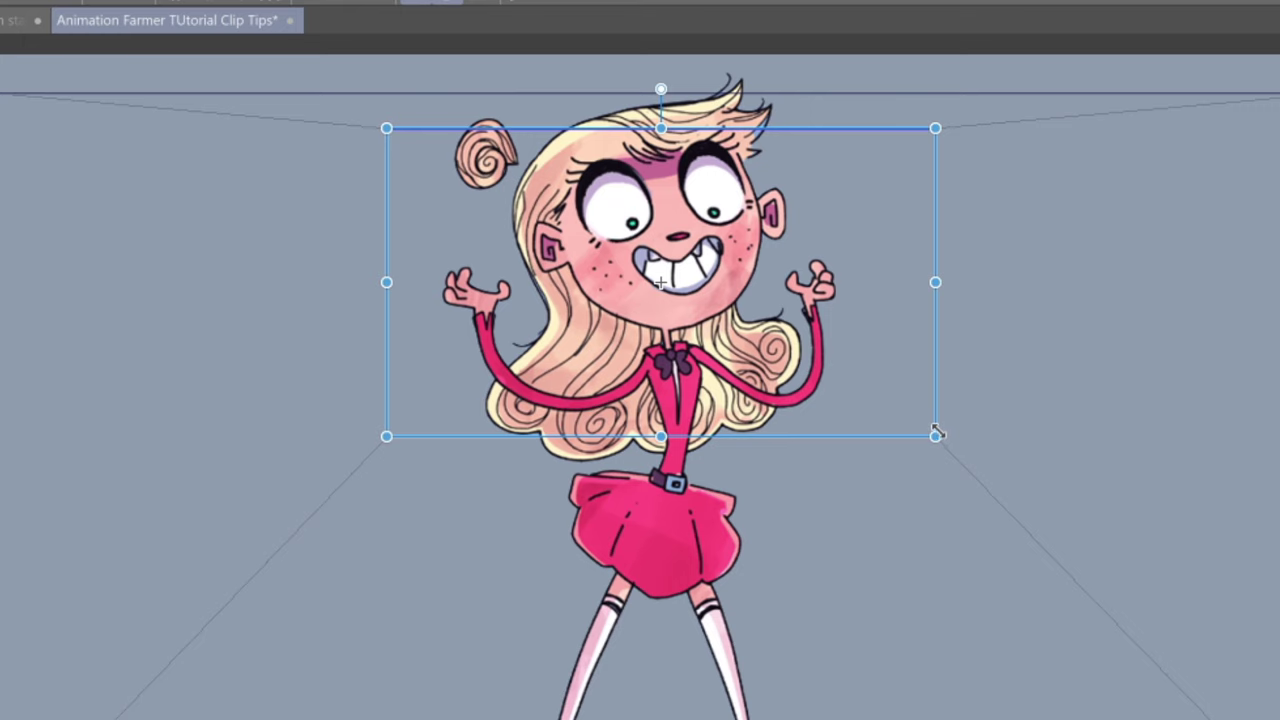
pyautogui.moveTo(934, 431); pyautogui.dragTo(951, 445)
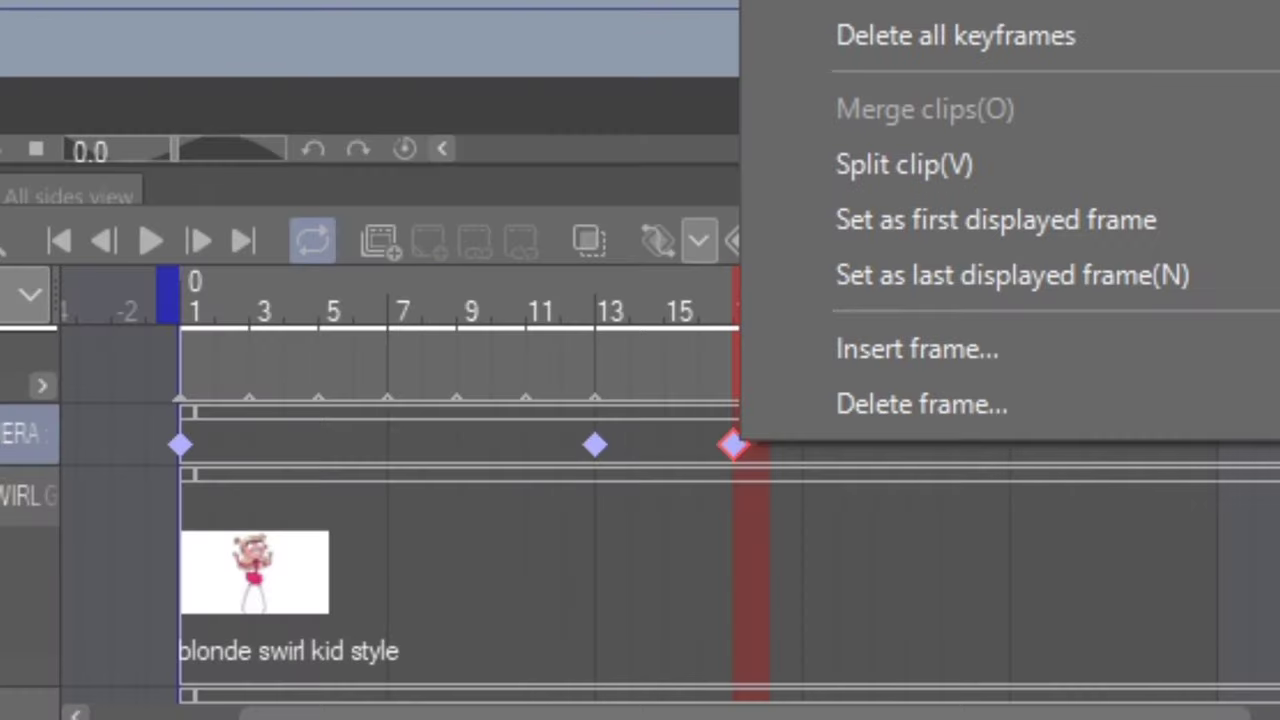
# - Delete the stray keyframe at frame 17 and return to frame 1
pyautogui.press('Delete')
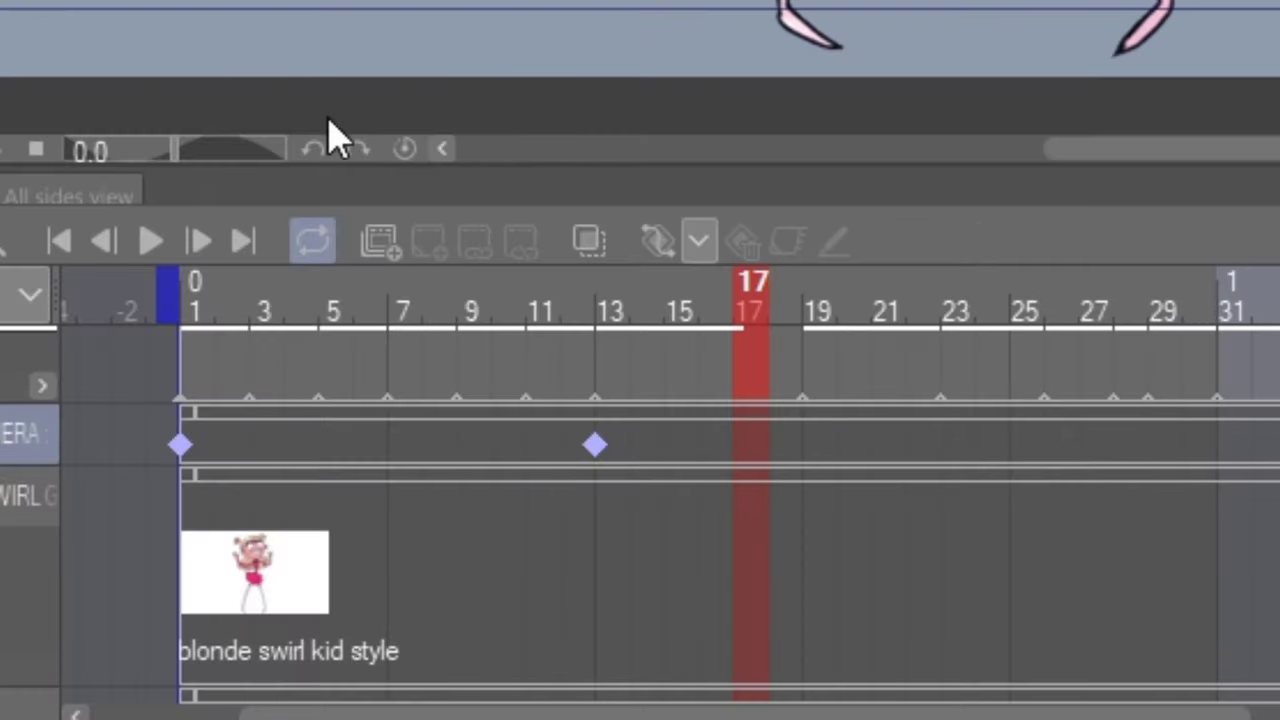
pyautogui.click(184, 305)
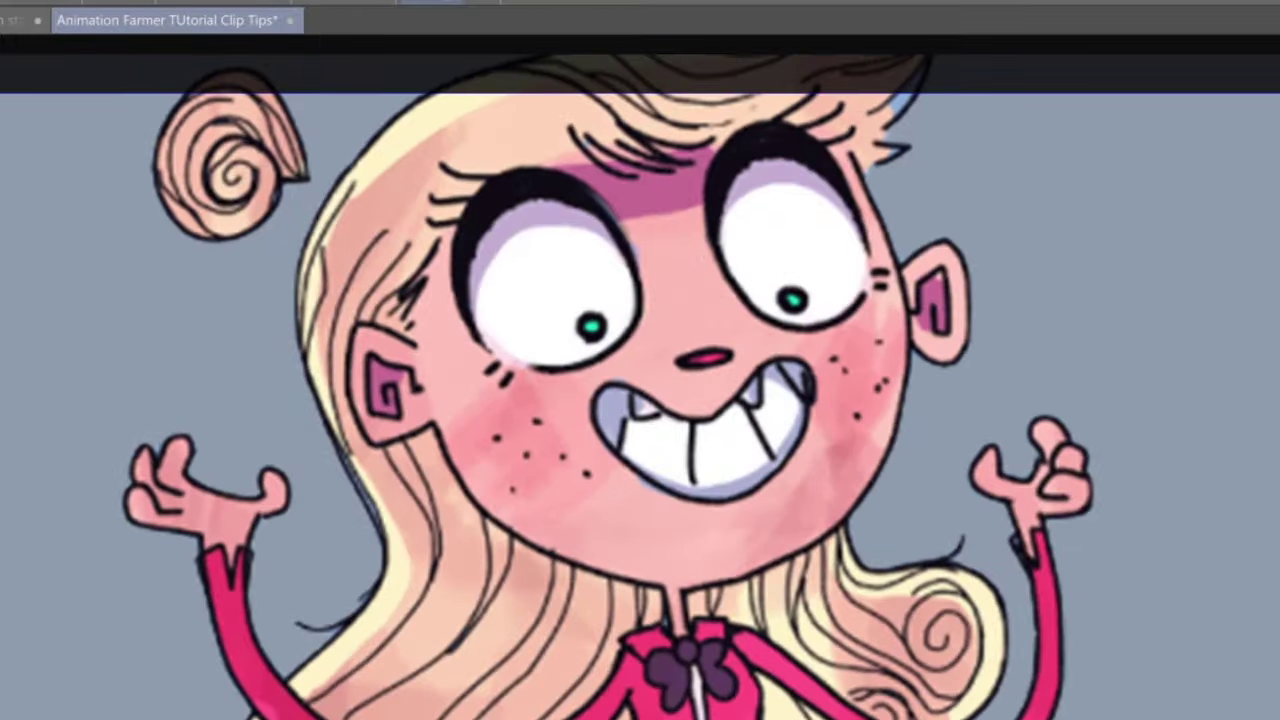